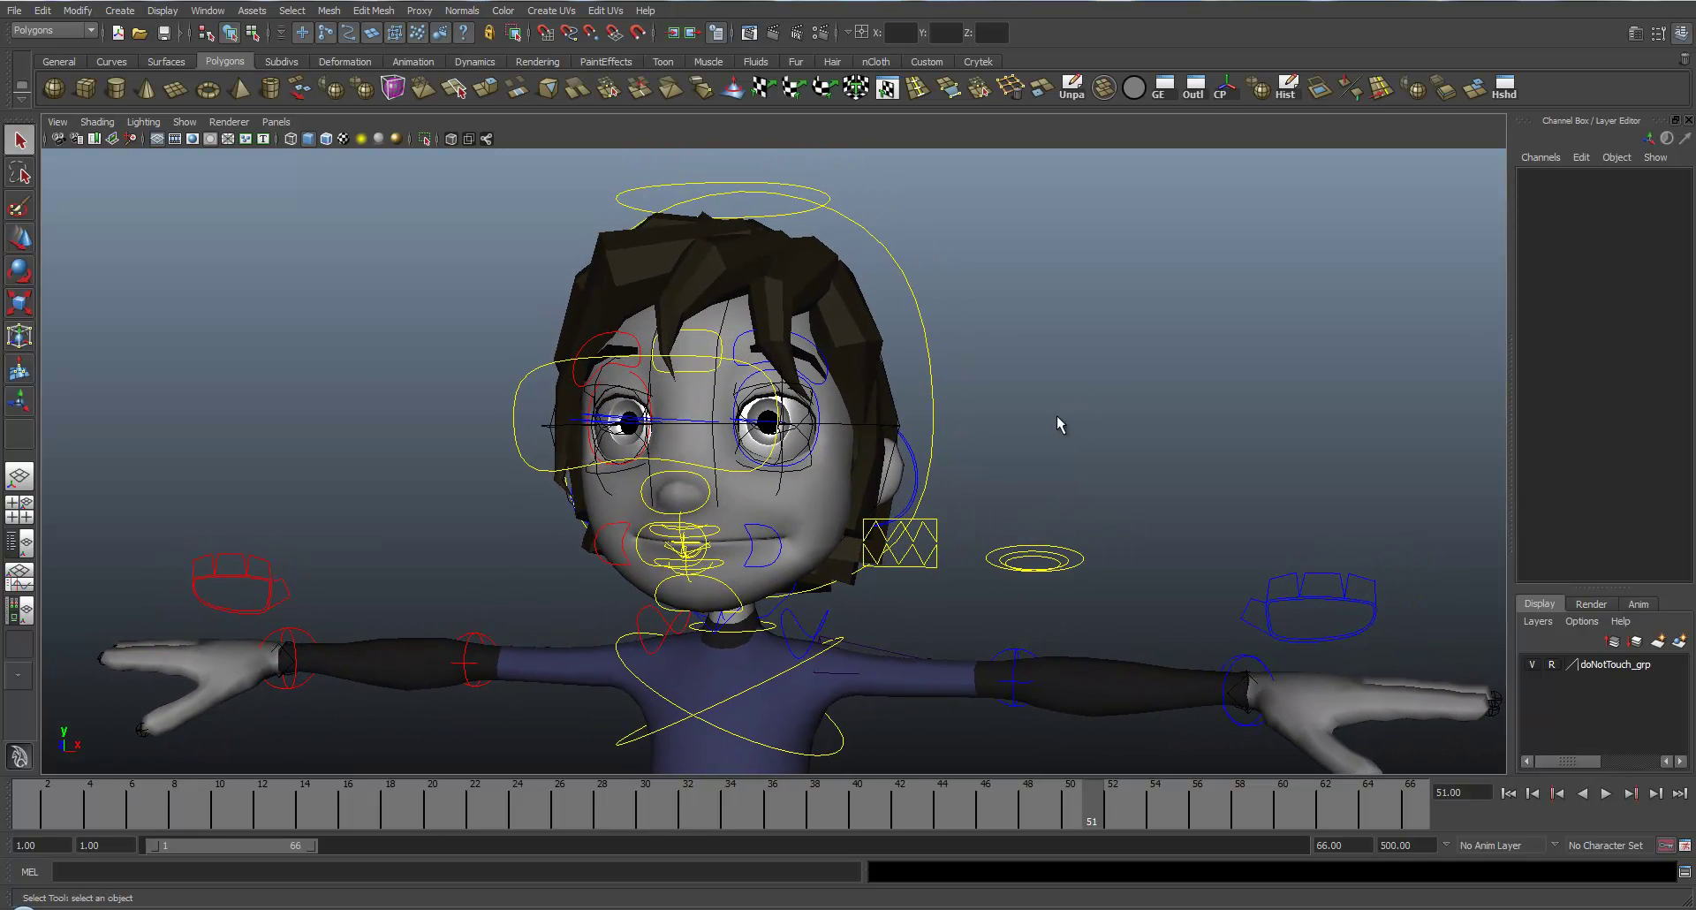
Import the sound file 11SecClub_November_Competition.wav into the scene, using audio as the import file type.
click(15, 12)
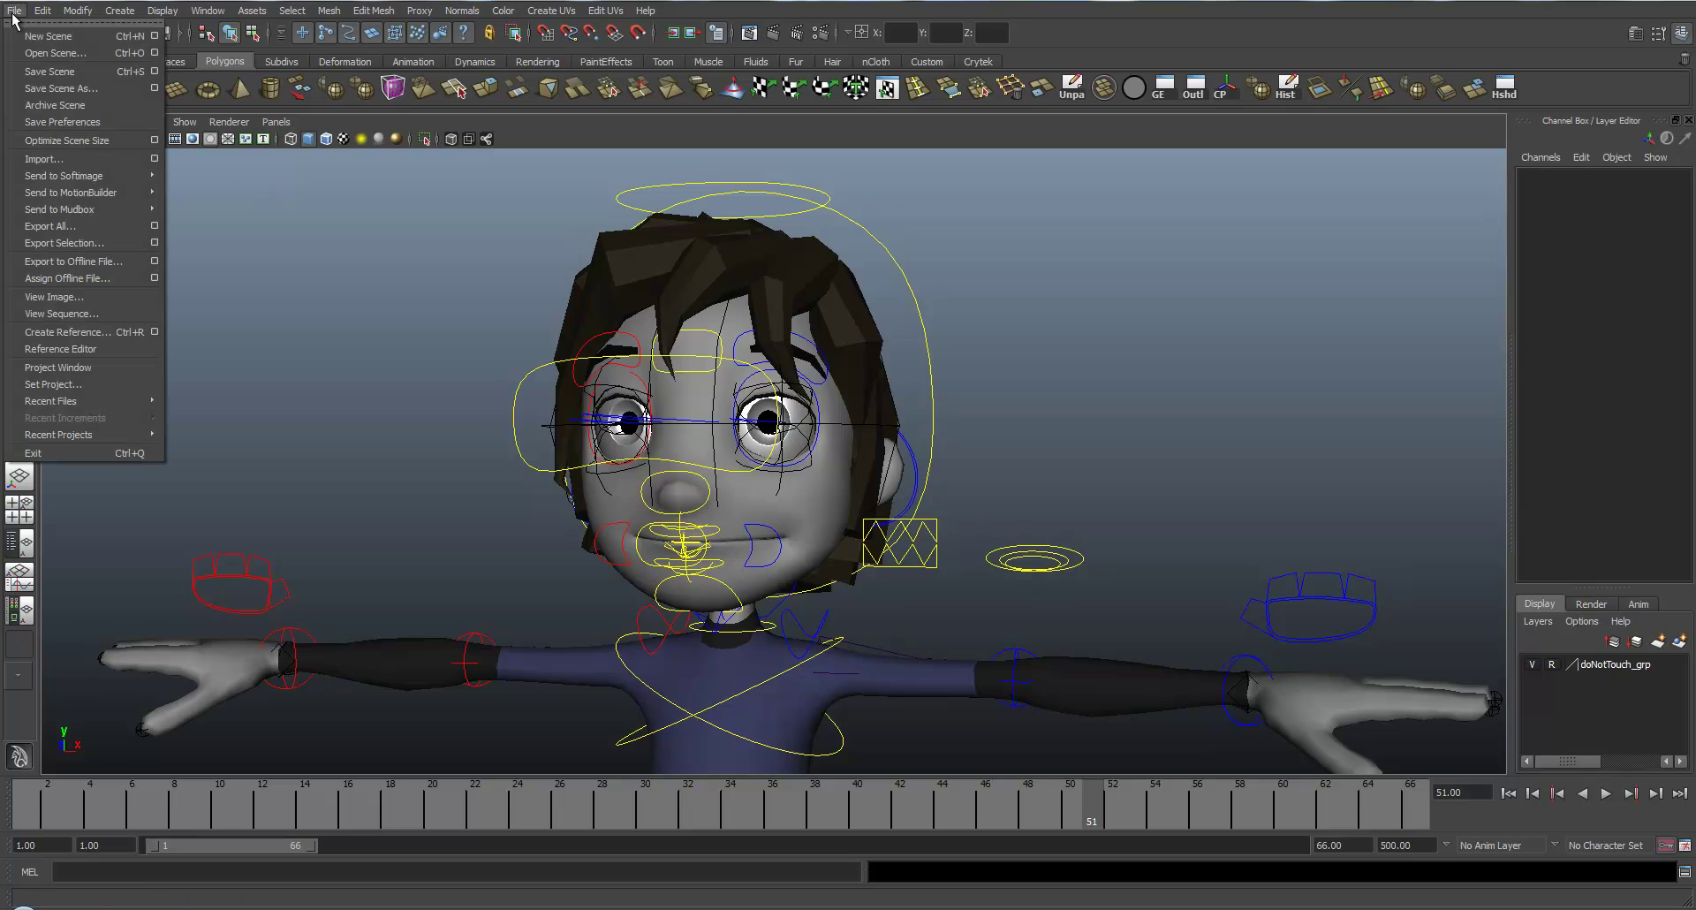
click(155, 159)
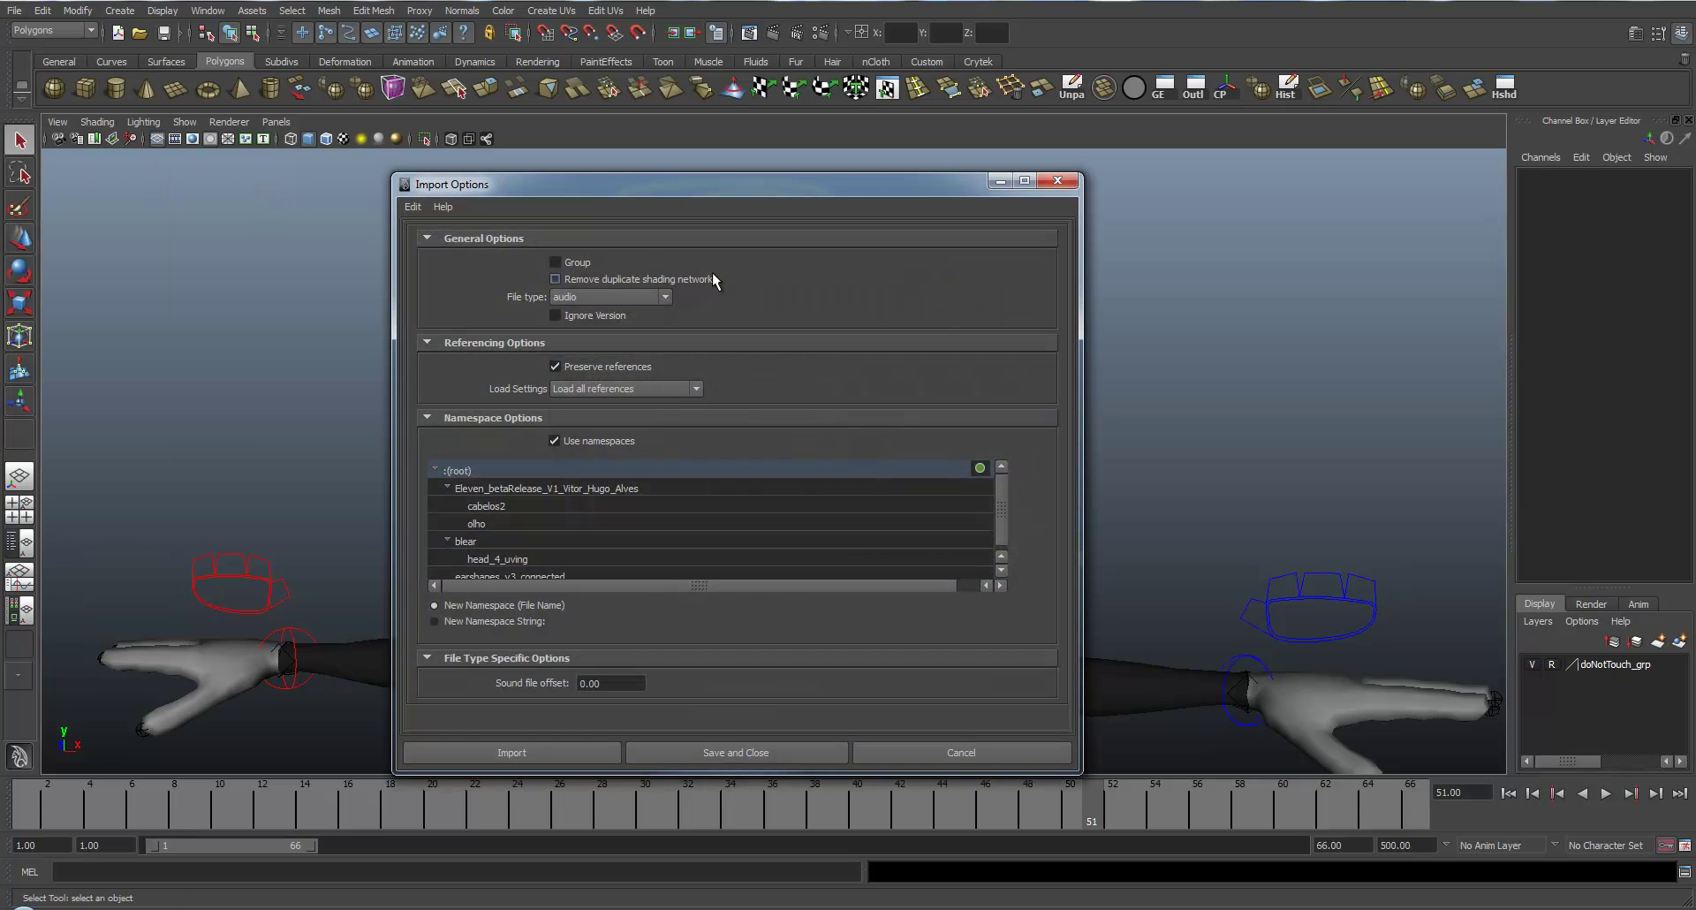
click(605, 296)
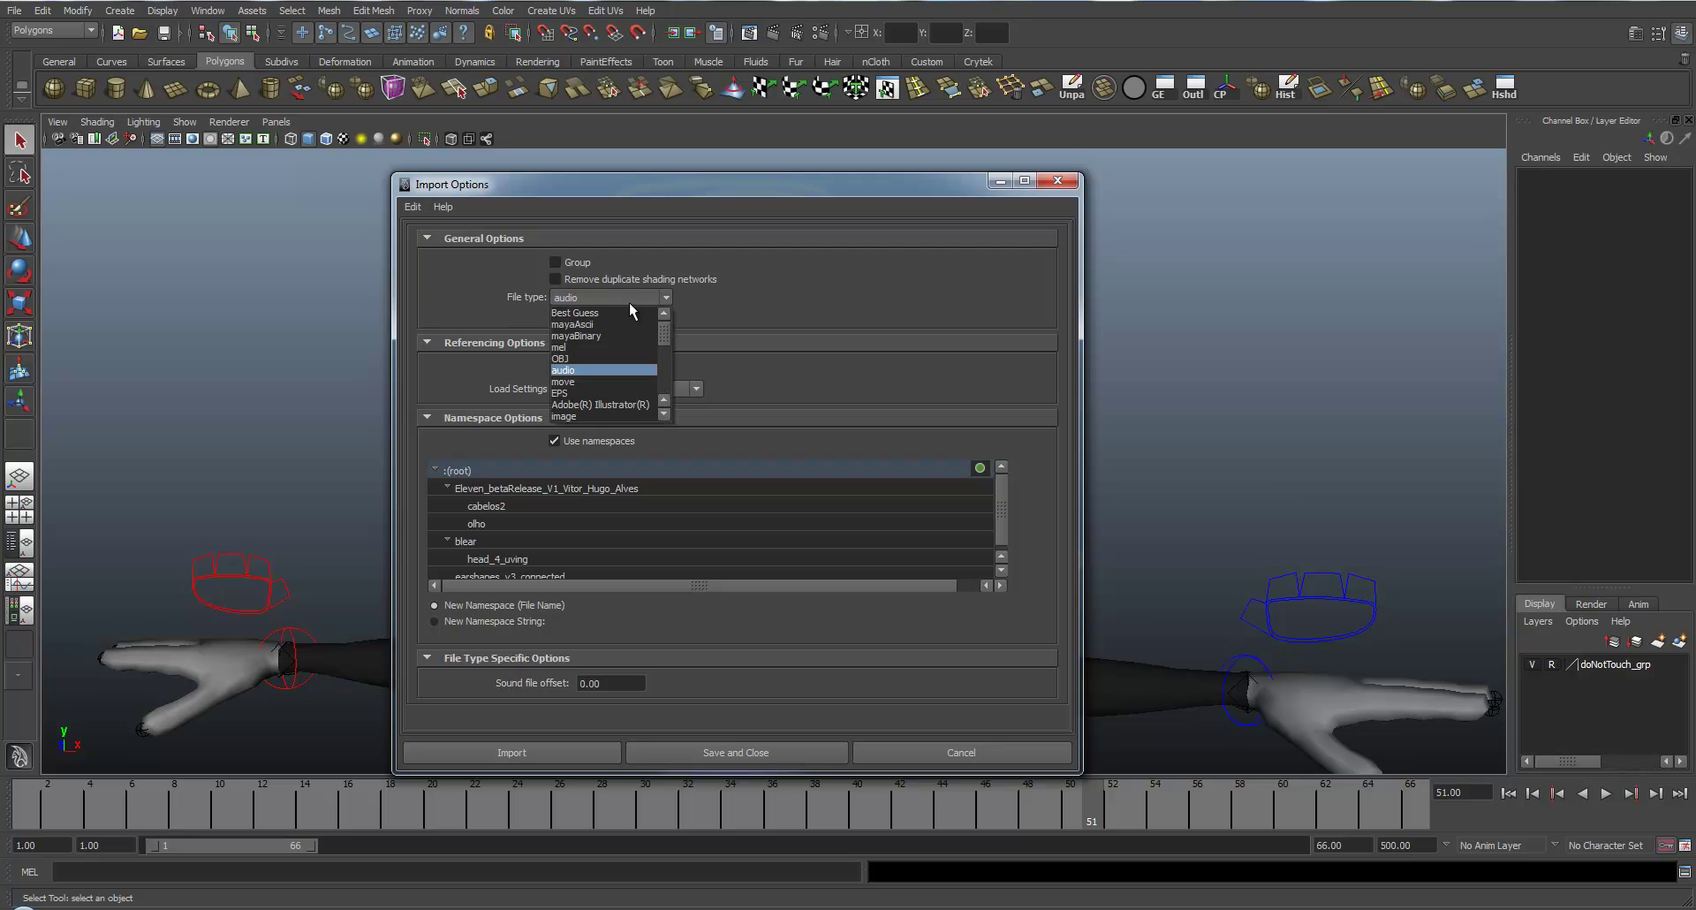
click(611, 369)
click(523, 751)
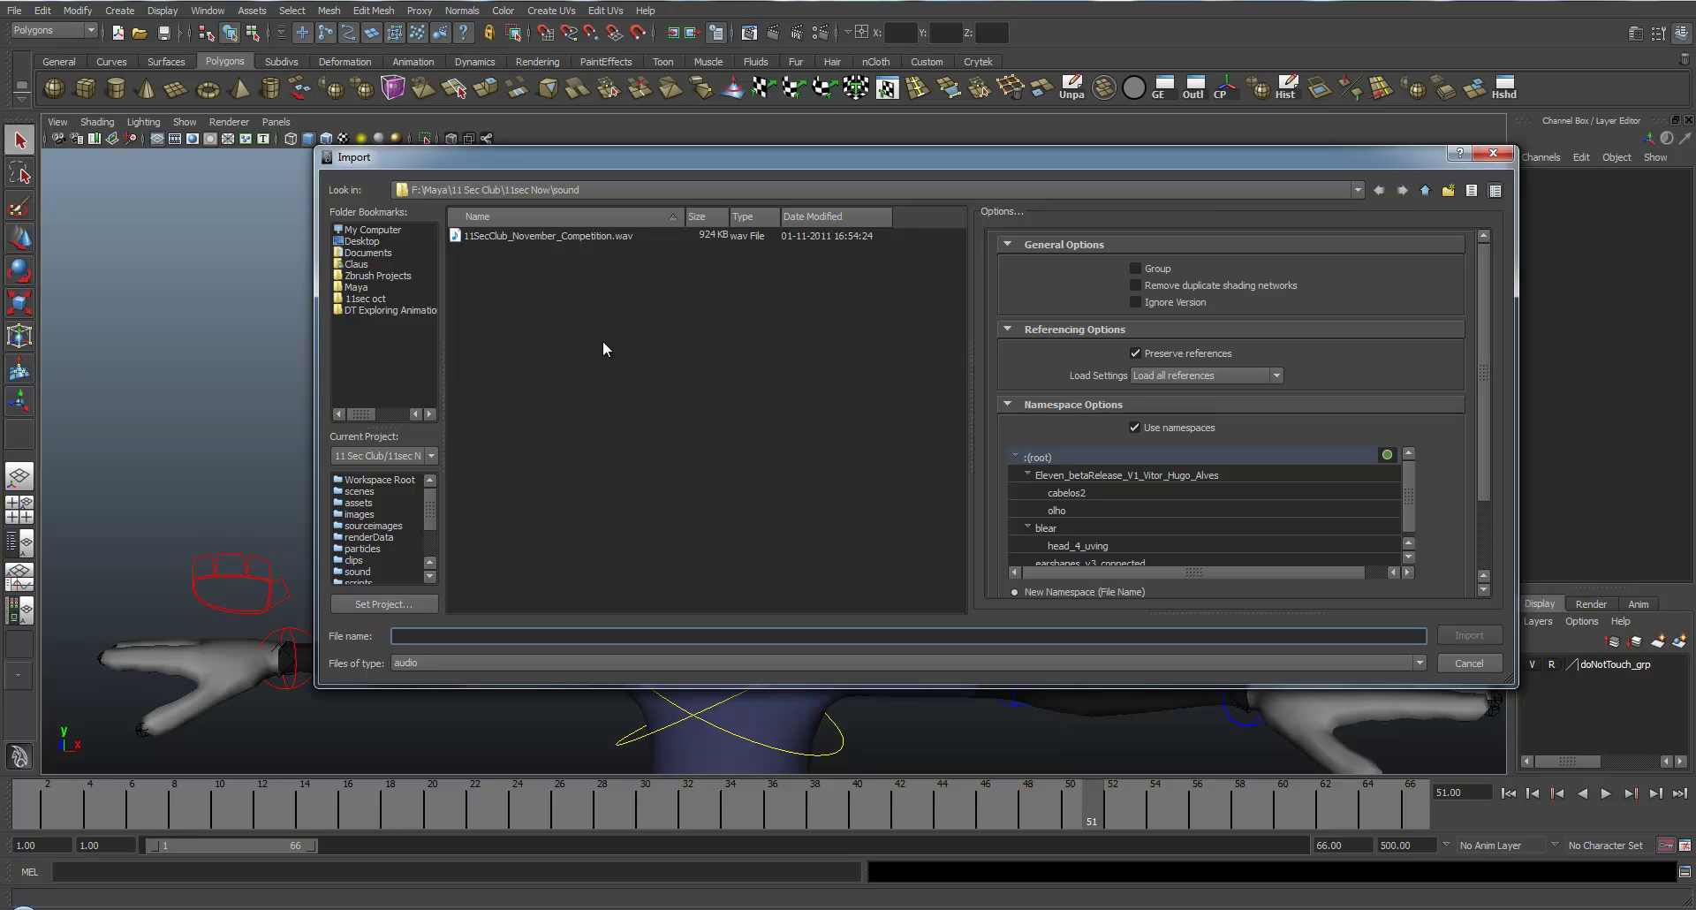
click(565, 241)
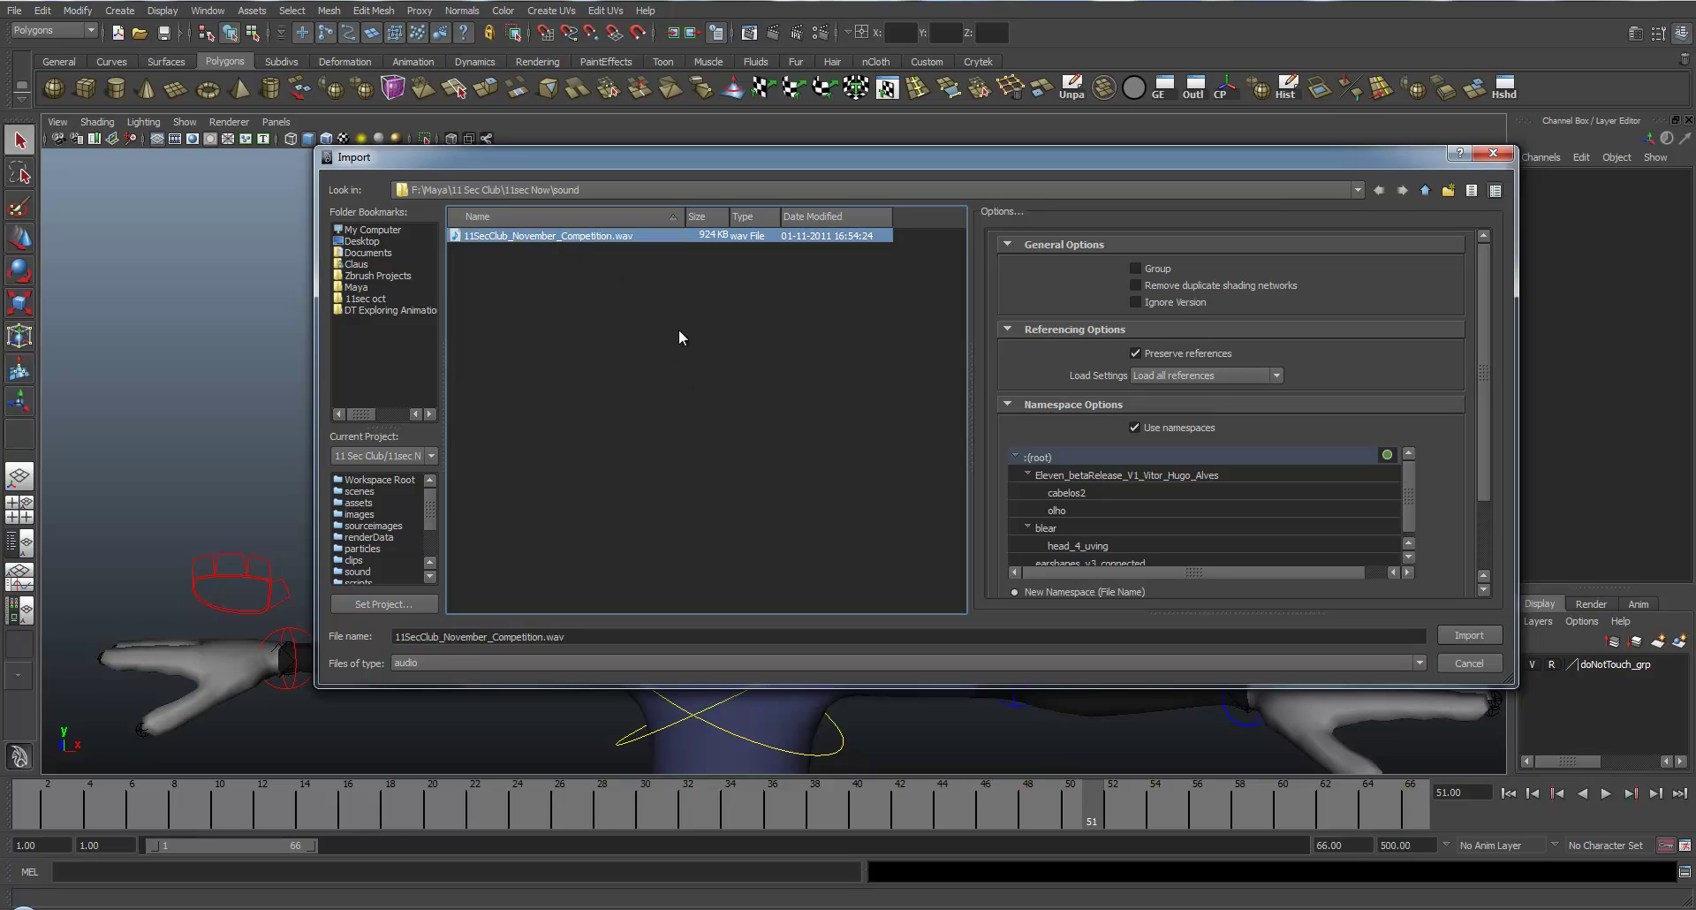
click(1481, 635)
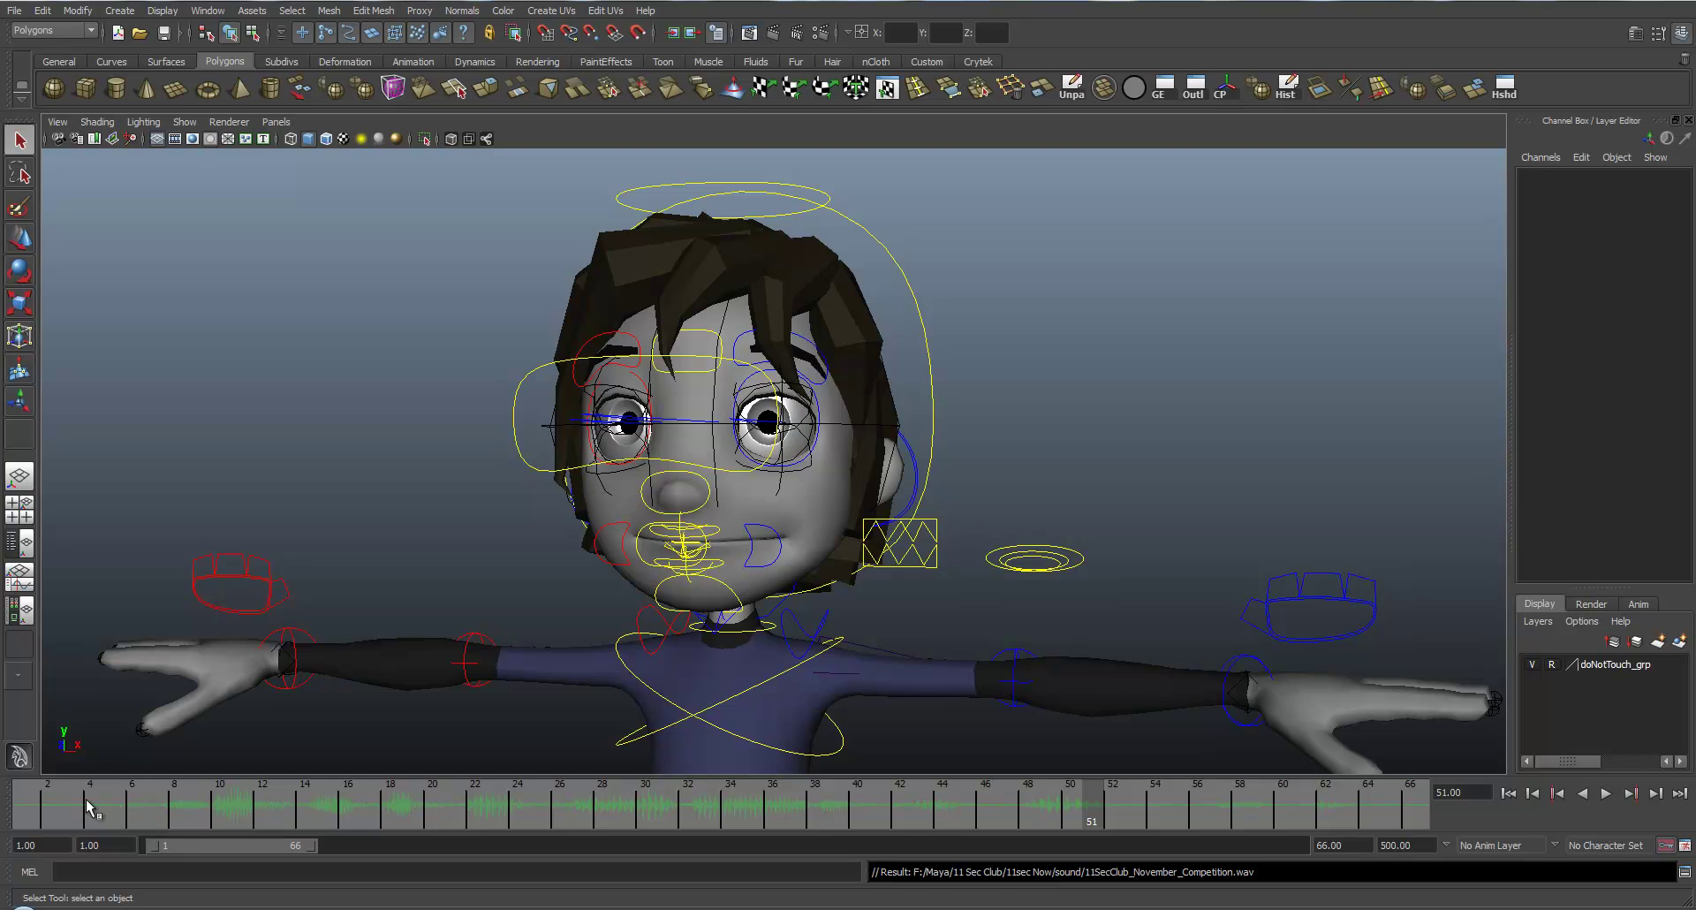
Scrub through the imported sound on the timeline and shorten the playback range to end at frame 29.
drag(97, 808, 711, 821)
drag(309, 844, 205, 854)
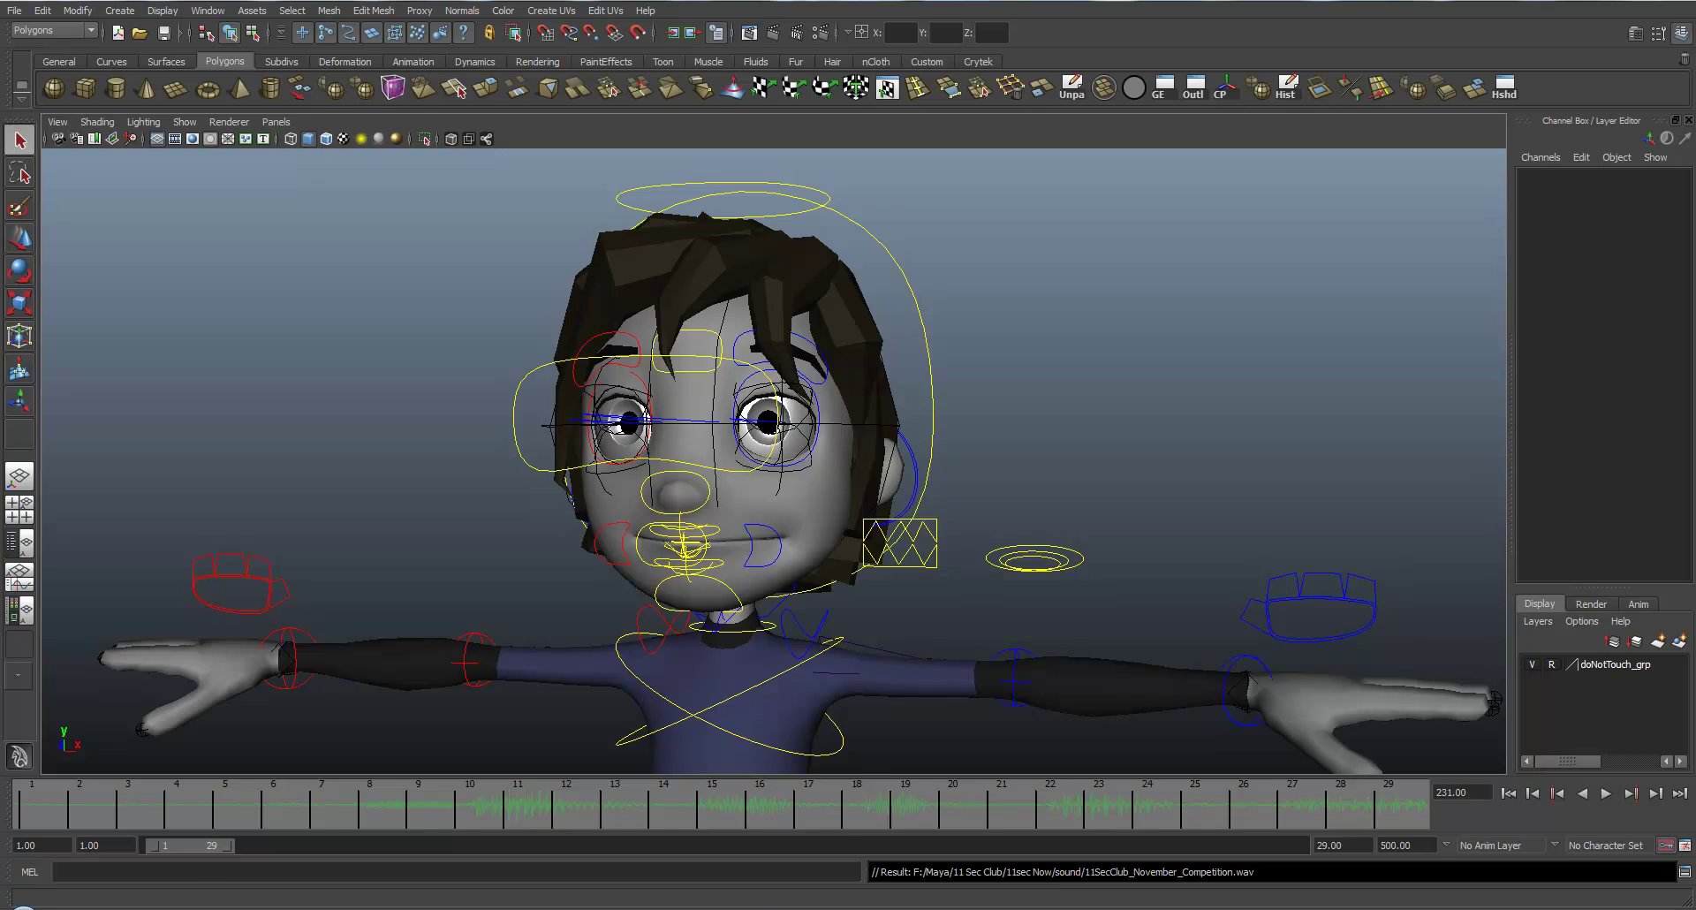
Switch to the Excel mouth-shape chart and mark "some" and "have" as Open and "think" as Close with an x.
click(768, 905)
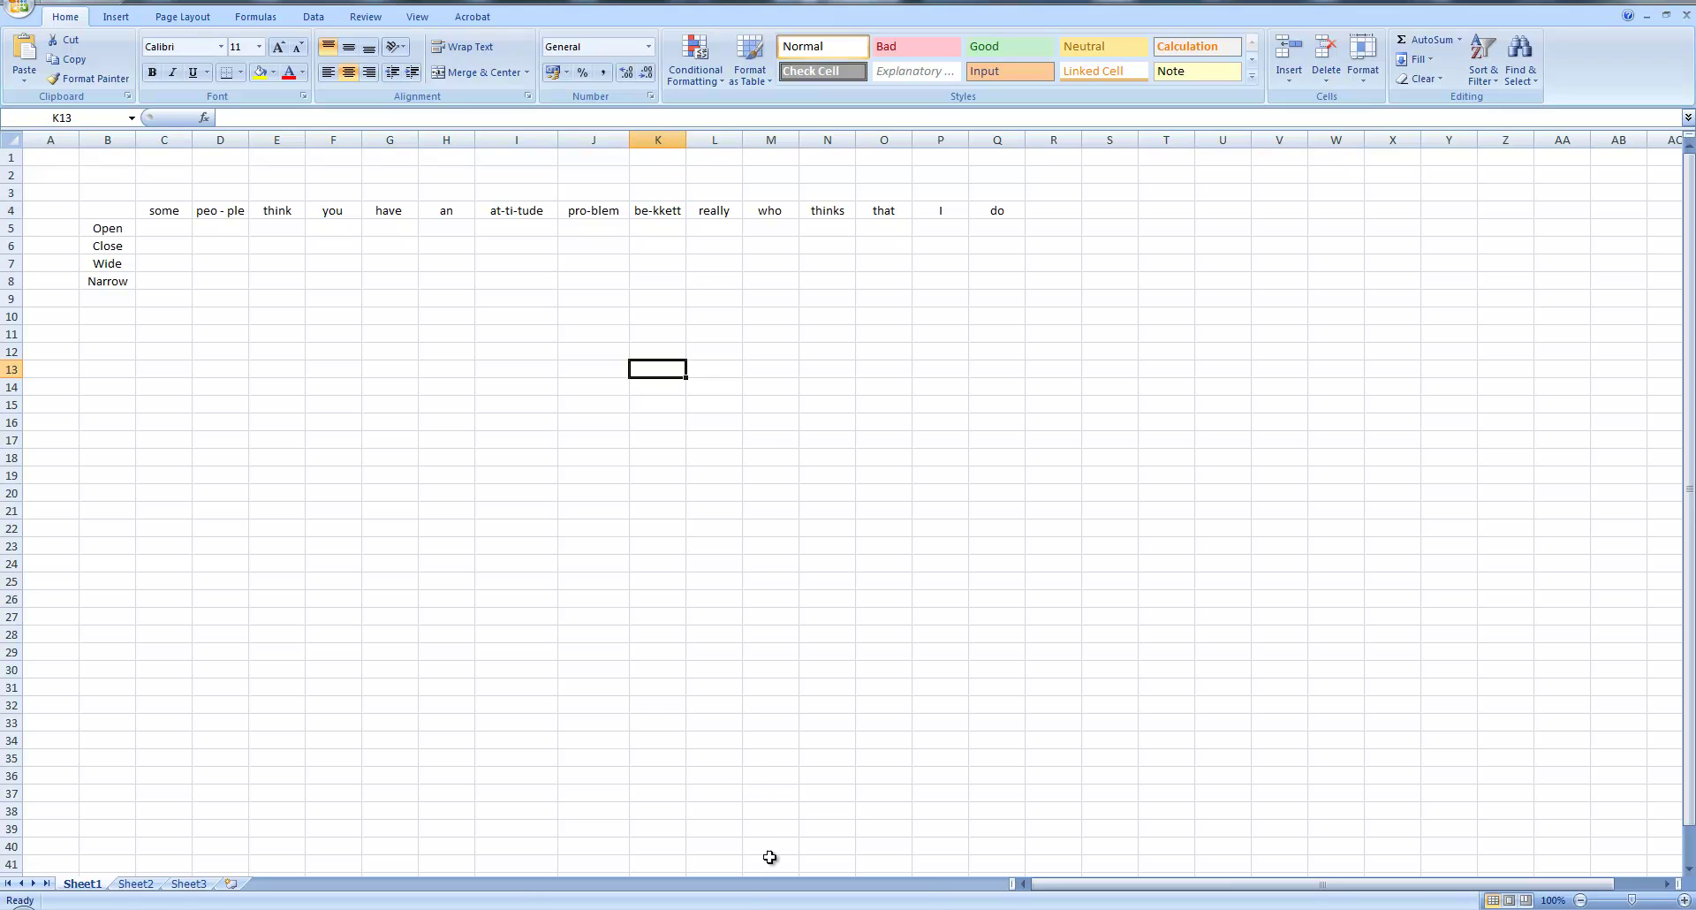
click(777, 908)
click(169, 230)
text(x)
click(277, 249)
text(x)
click(389, 228)
text(x)
Mark "at-ti-tude" and "thinks" as Open and "pro-blem" and "really" as Close with an x.
click(519, 228)
text(x)
click(594, 246)
text(x)
click(713, 246)
text(x)
click(844, 230)
text(x)
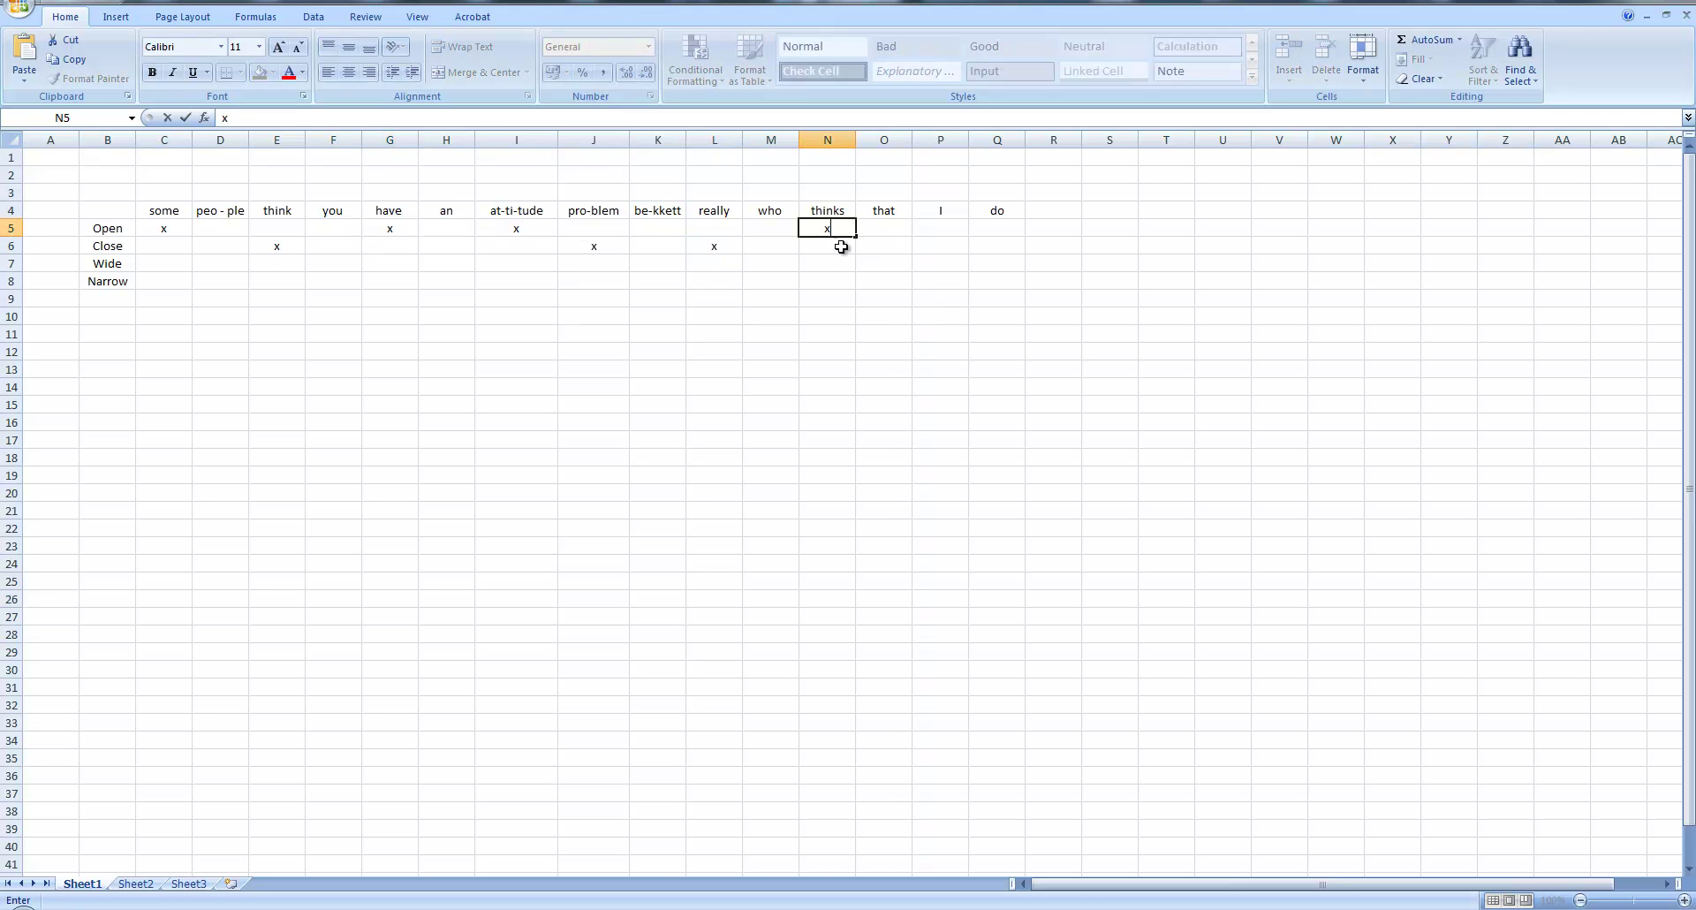
Switch back to Maya and rotate the jaw control below the chin to open the character's mouth.
mouse_move(722, 905)
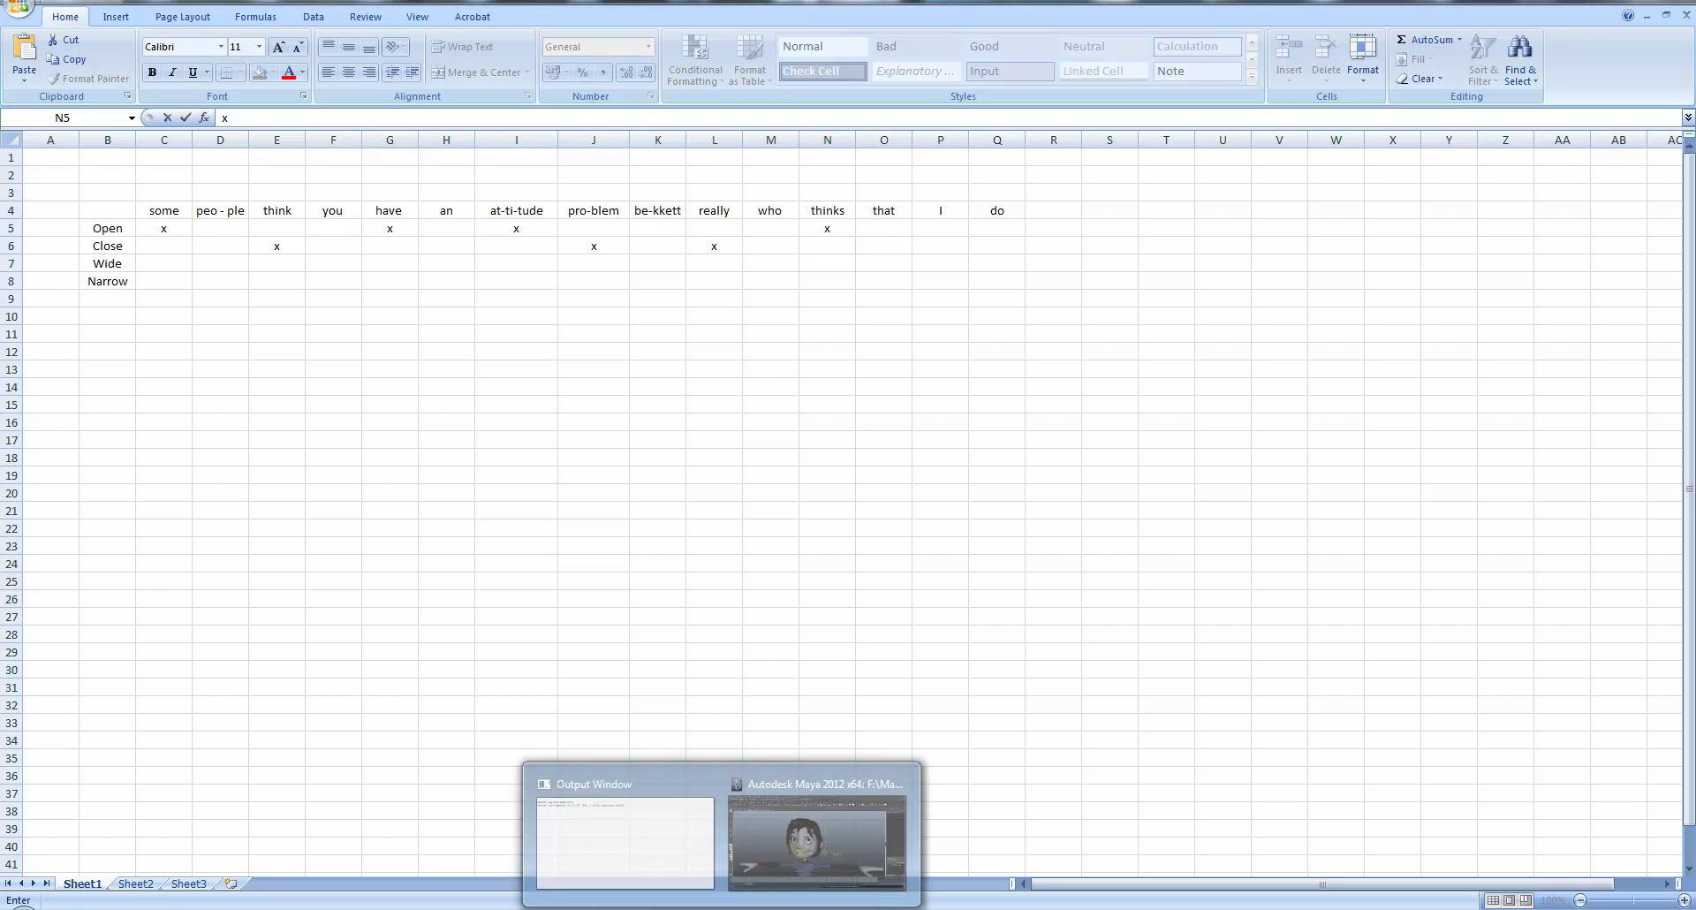
click(816, 829)
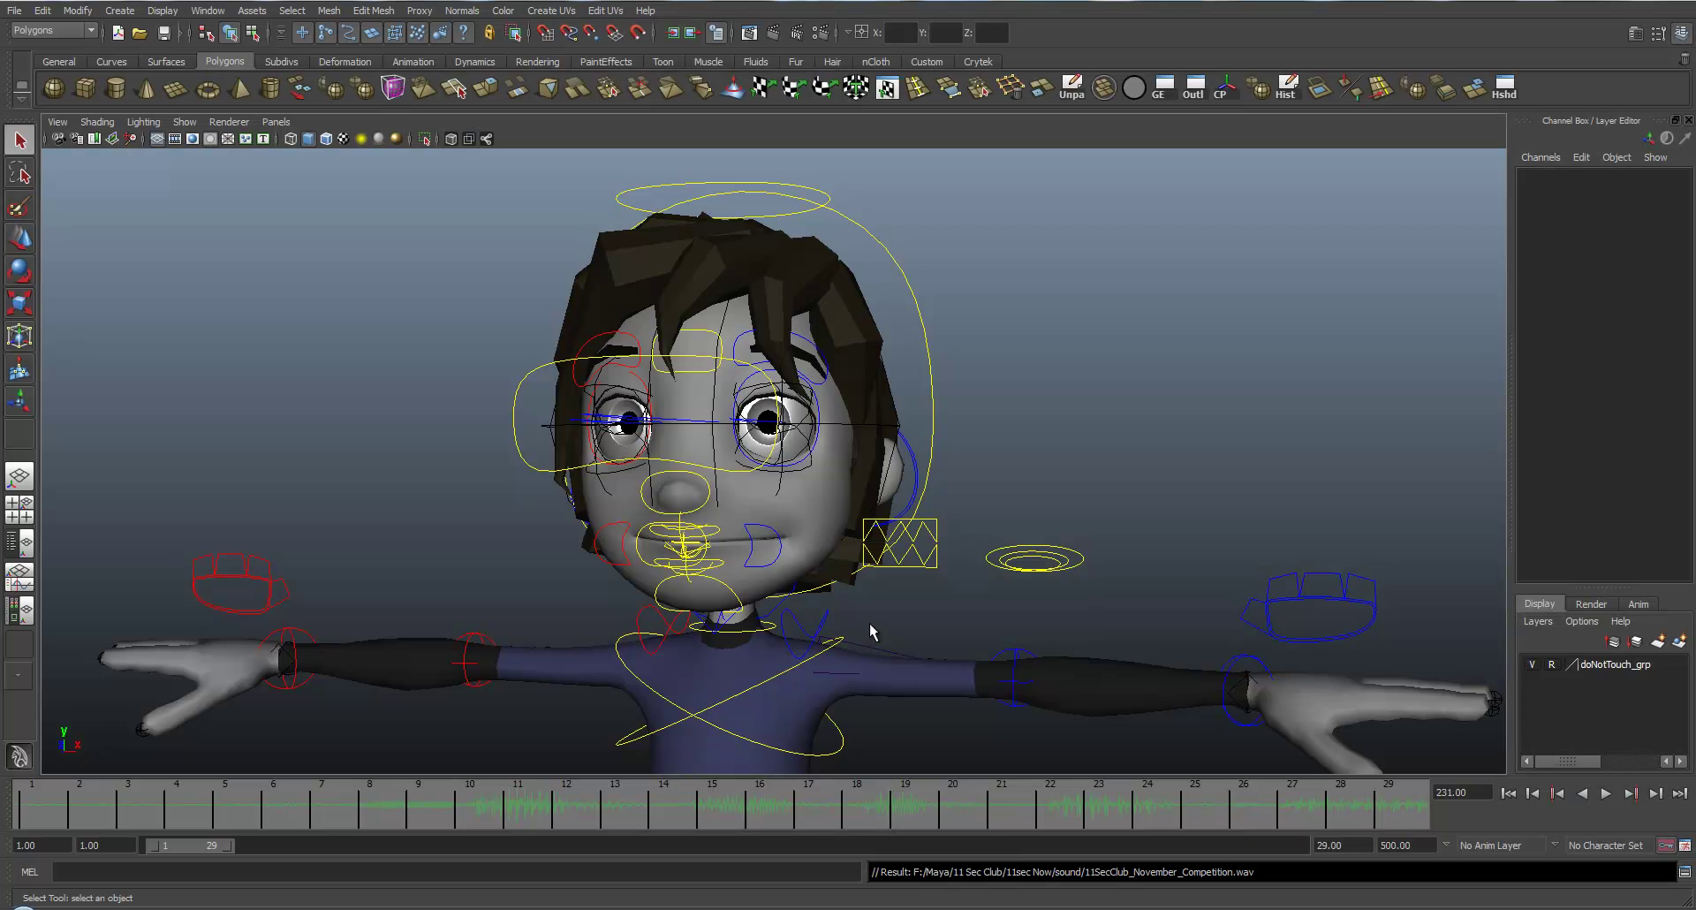
alt+right_drag(935, 637, 1059, 628)
alt+middle_drag(977, 637, 985, 585)
alt+drag(986, 585, 873, 581)
alt+right_drag(873, 582, 1148, 546)
alt+middle_drag(853, 605, 854, 525)
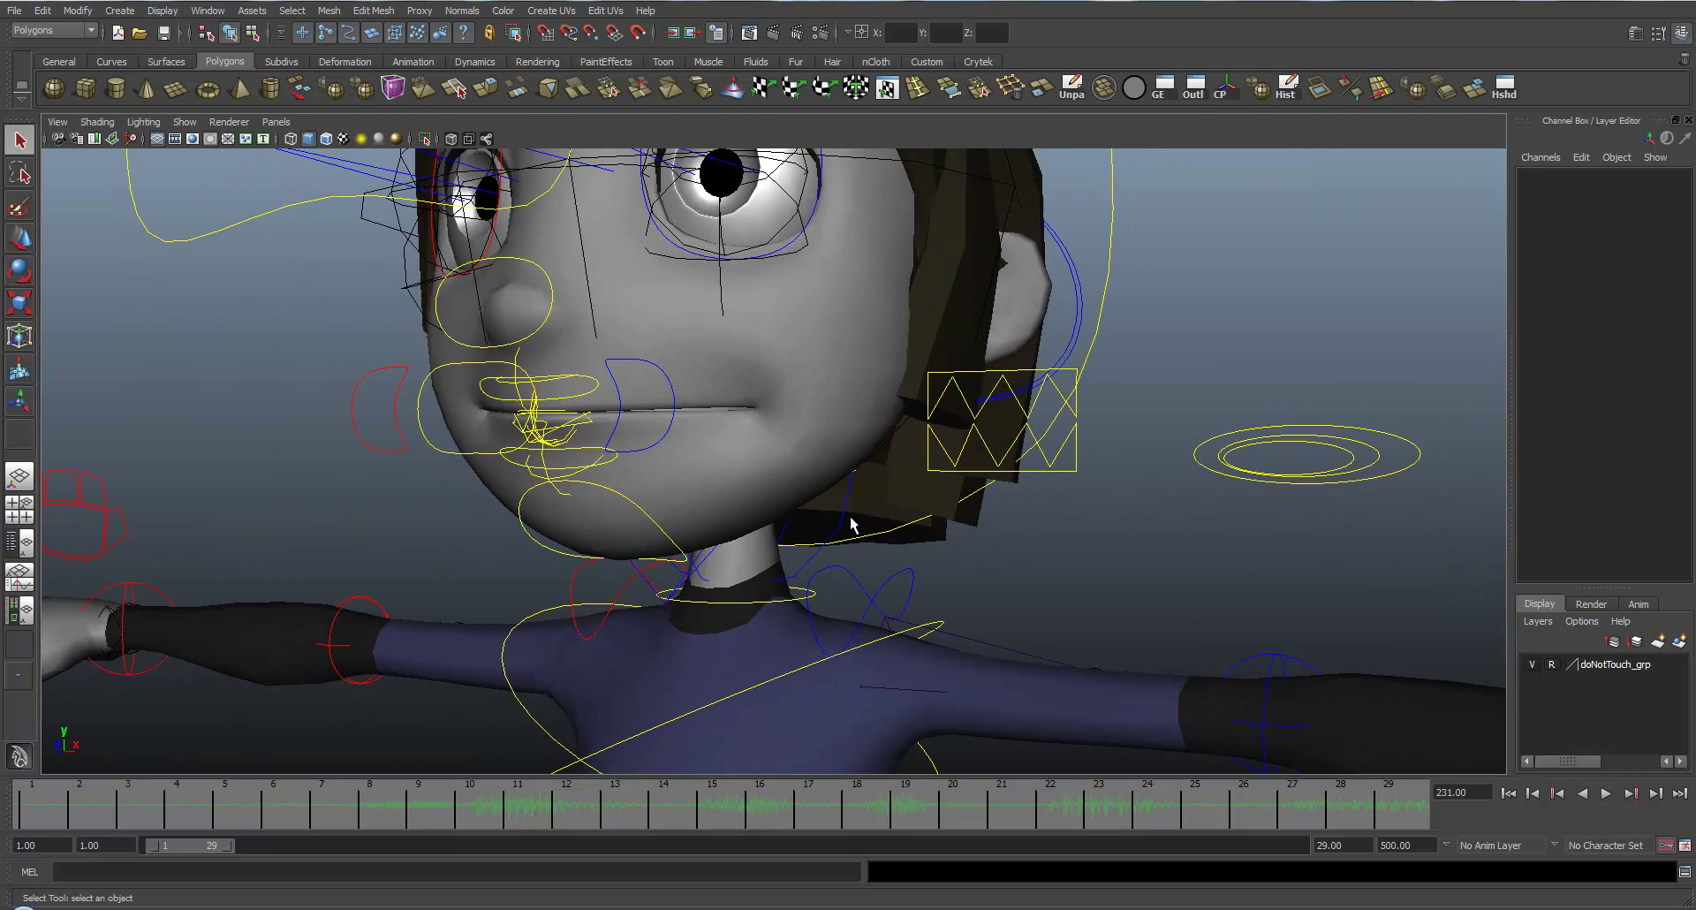
click(527, 556)
alt+drag(519, 560, 537, 560)
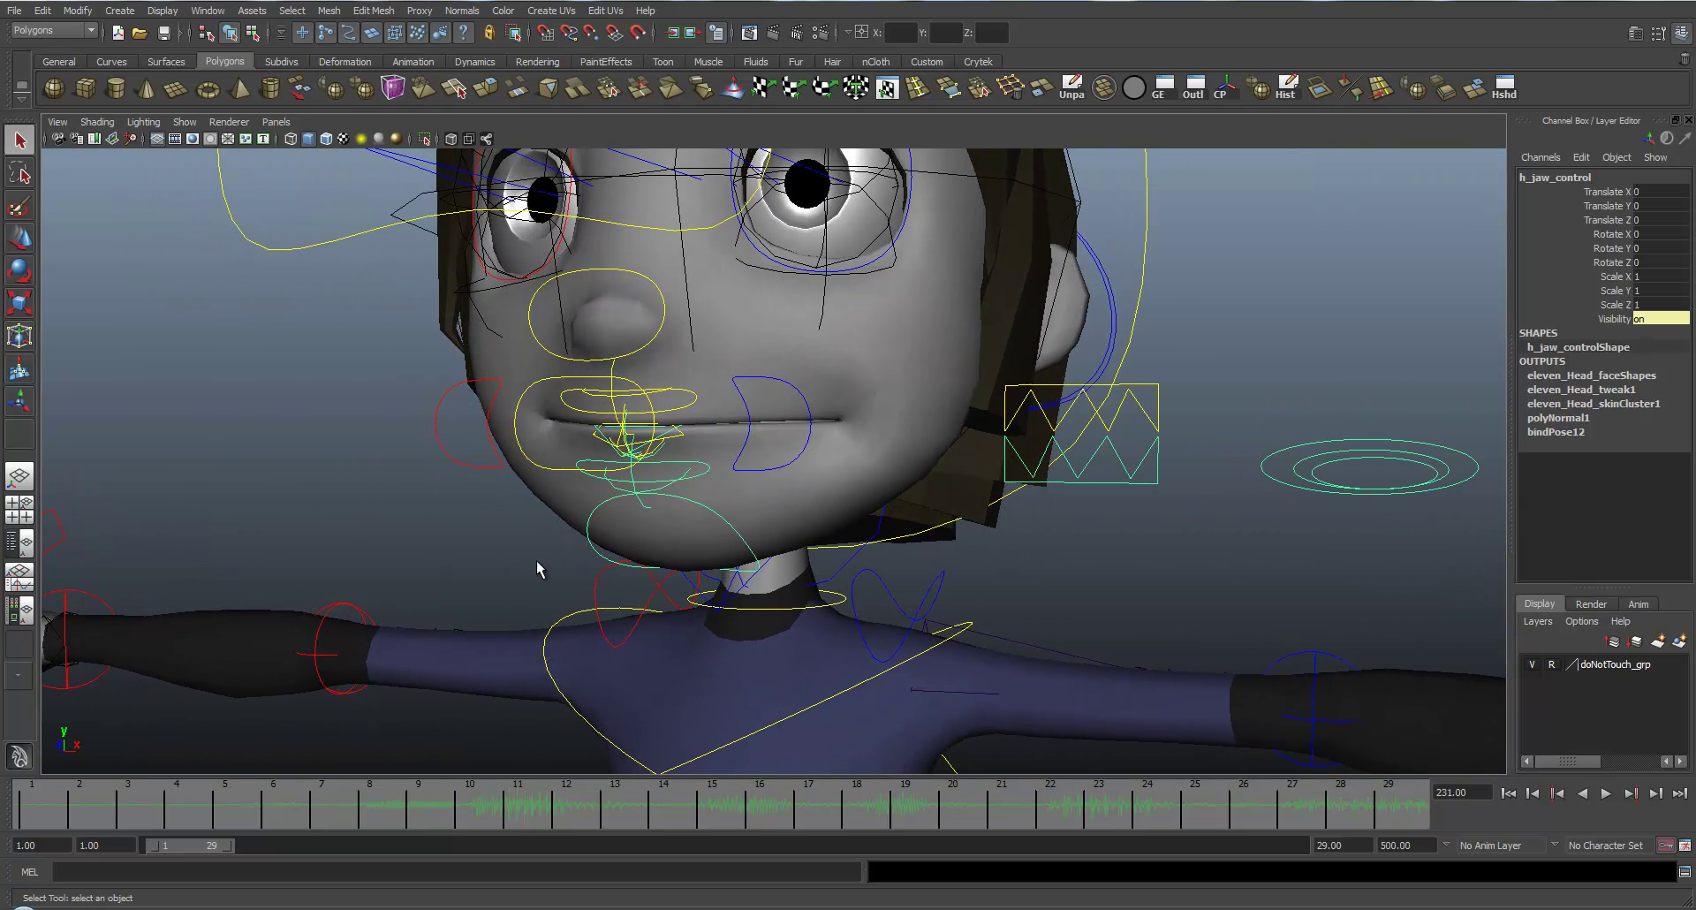
key(e)
drag(692, 262, 682, 298)
click(1121, 595)
alt+drag(1121, 594, 1036, 590)
alt+right_drag(1089, 572, 831, 563)
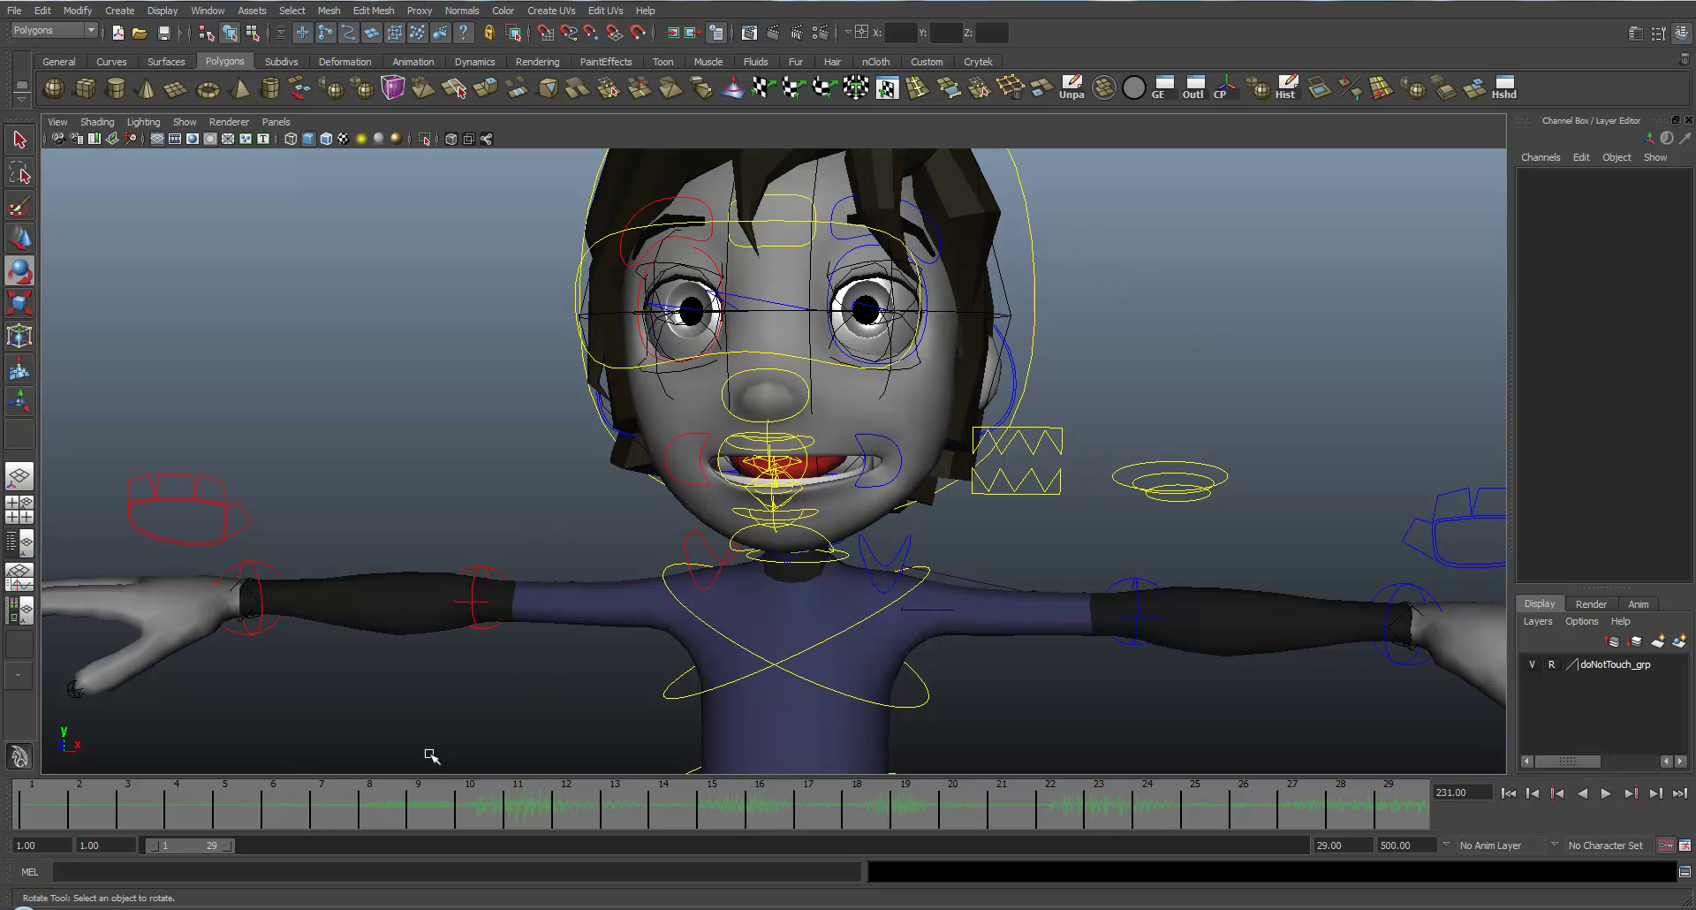
Delete the 11SecClub_November_Competition sound clip from the Soundtrack in the Trax Editor and close the editor.
click(208, 11)
mouse_move(316, 70)
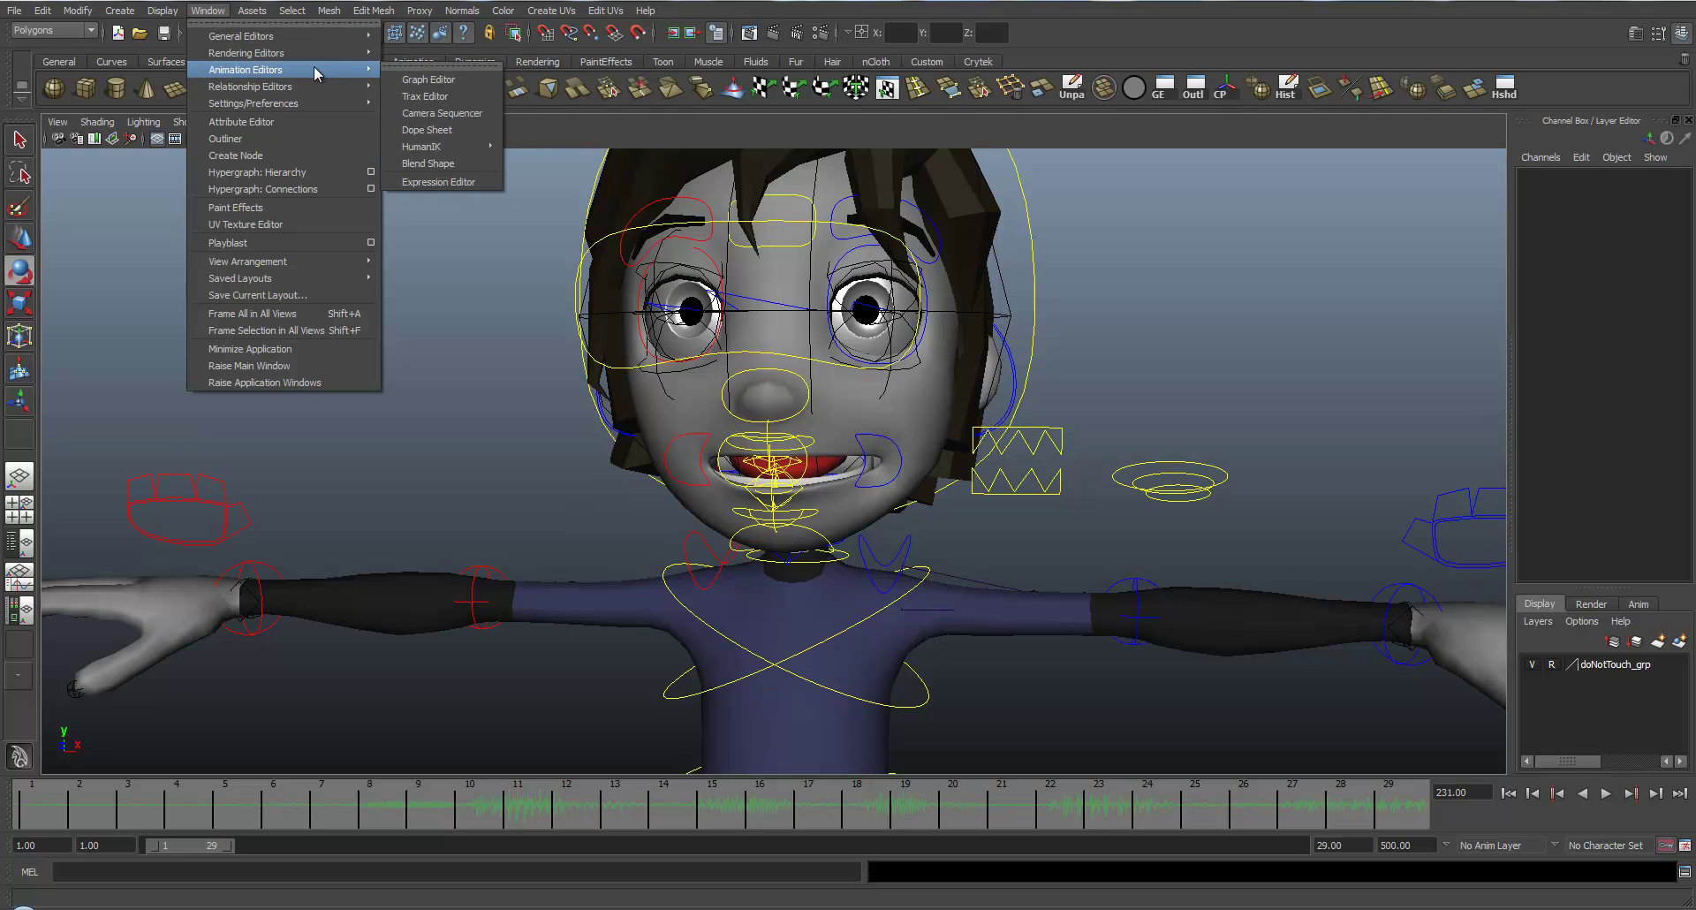
click(457, 91)
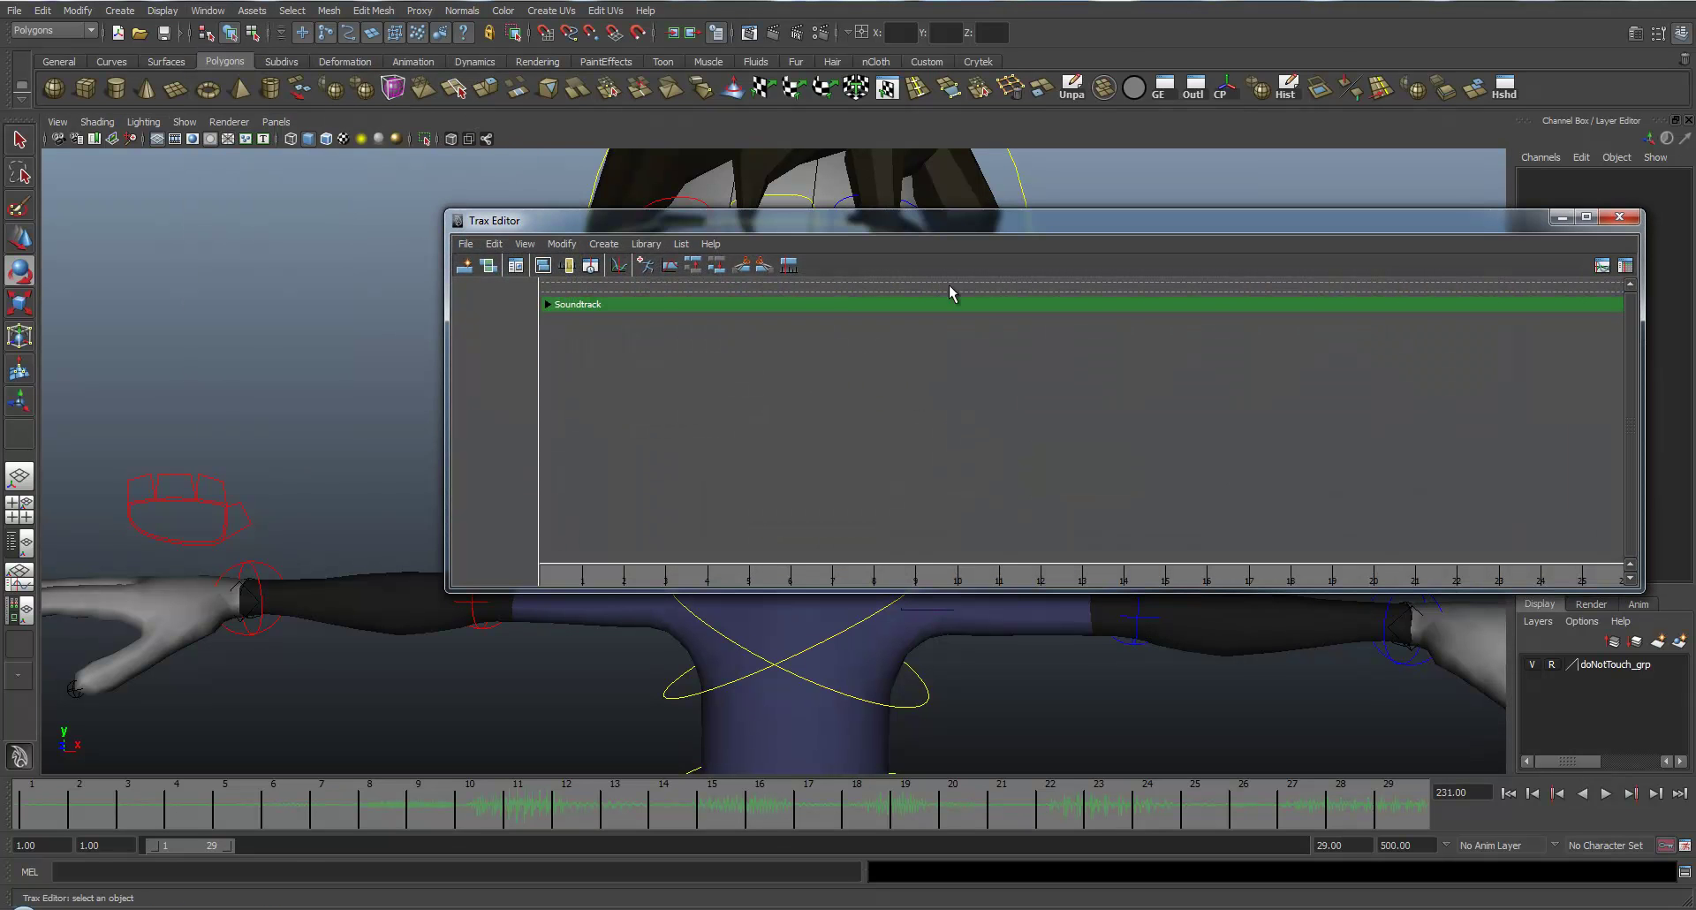
click(548, 304)
click(660, 326)
drag(623, 574, 461, 562)
click(749, 400)
click(627, 328)
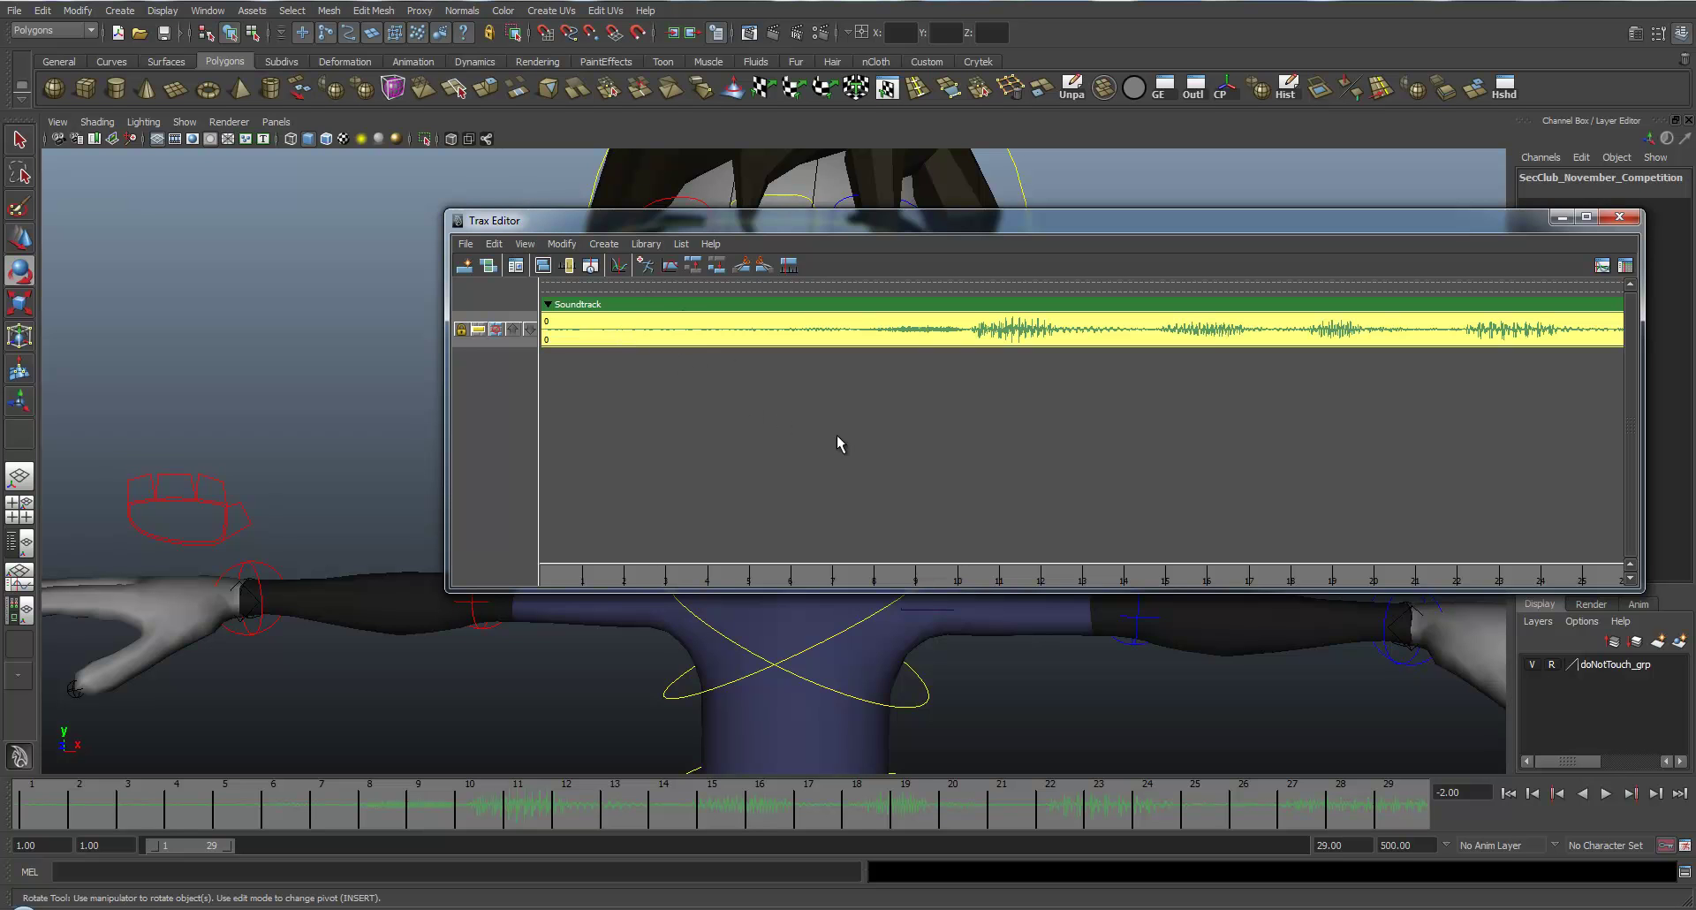
click(978, 503)
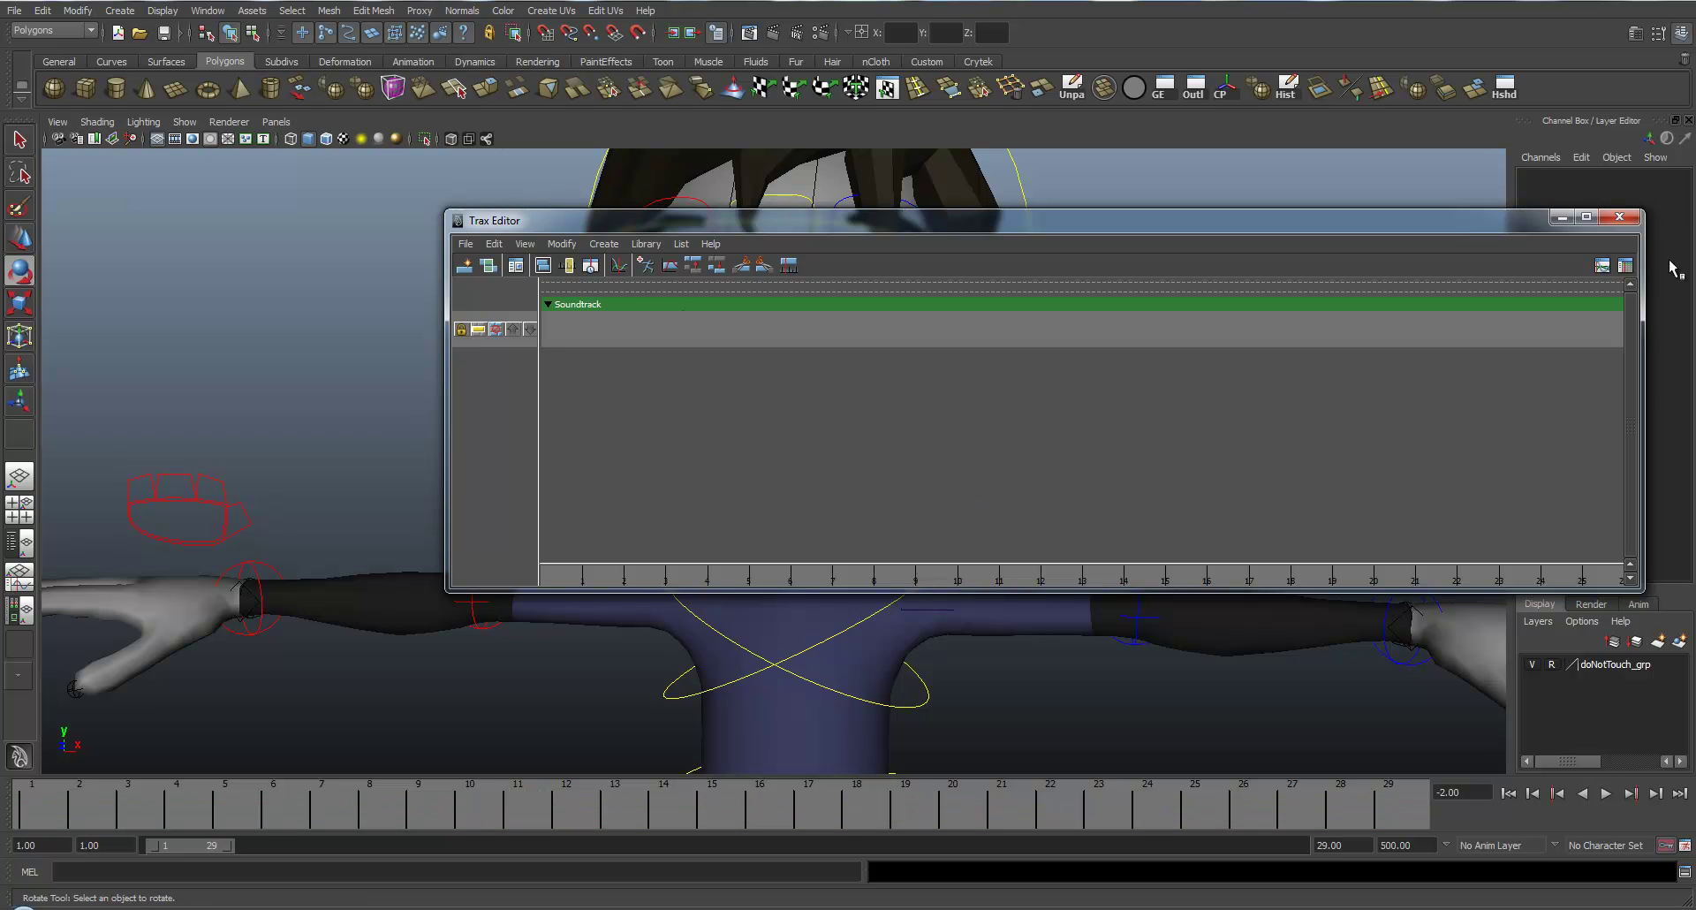
click(1619, 217)
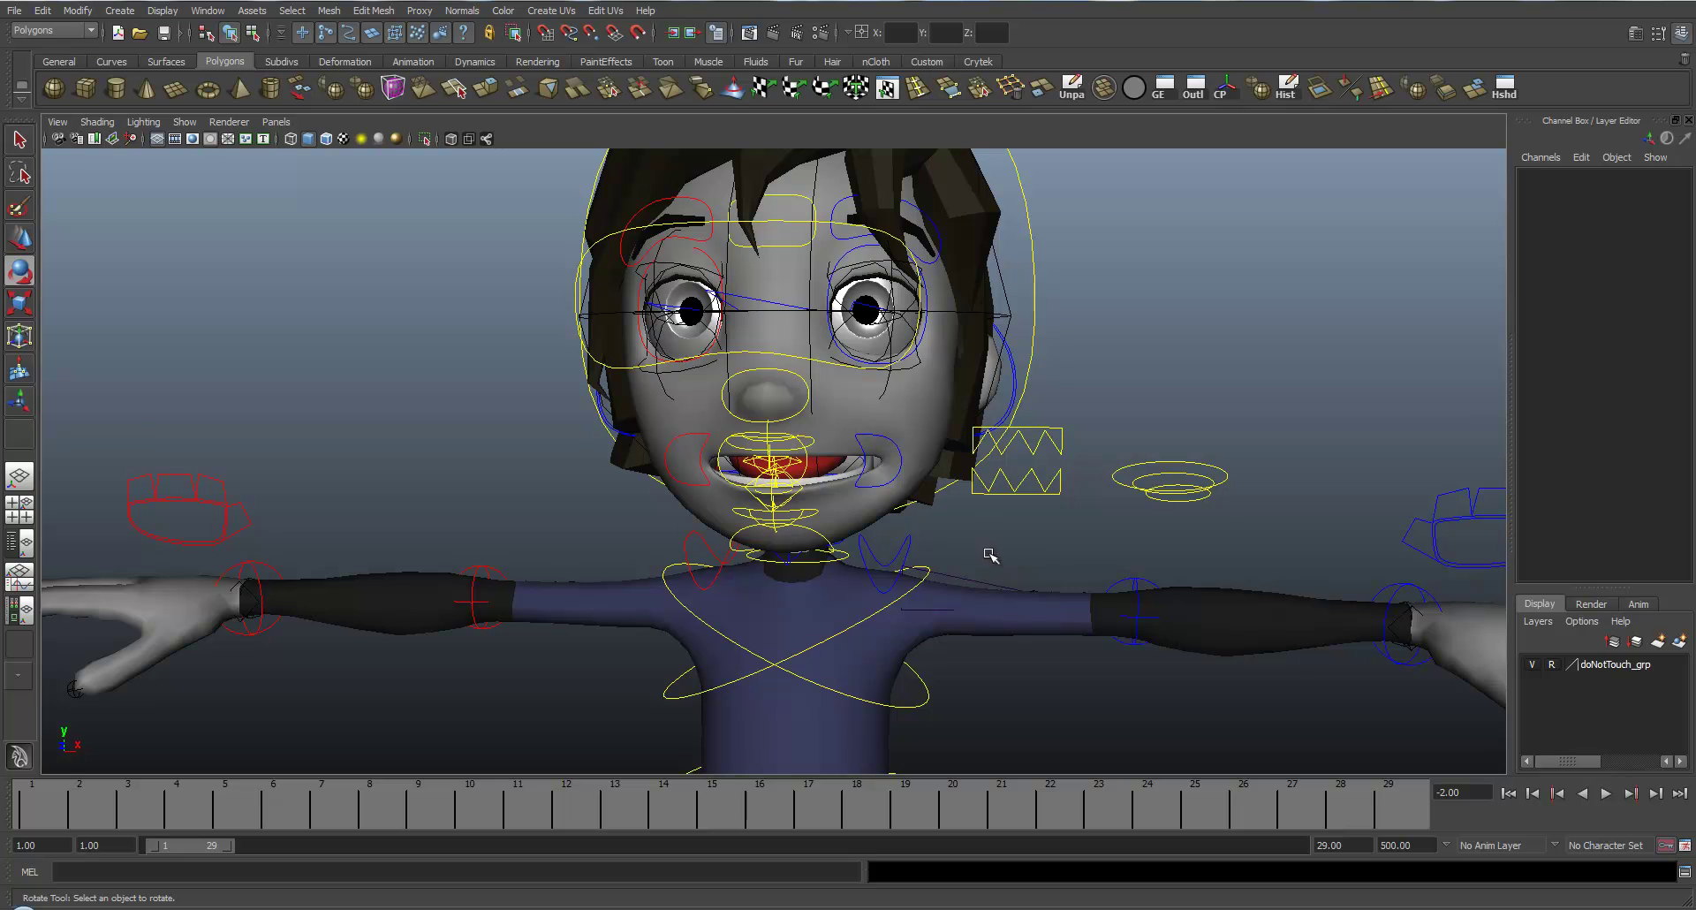
Move the character's left lip-corner control inward to a Translate X of about -0.011 to narrow that side of the mouth.
alt+drag(1104, 549, 901, 552)
alt+right_drag(901, 552, 1010, 533)
alt+drag(954, 535, 984, 534)
alt+drag(750, 565, 953, 552)
alt+right_drag(952, 551, 865, 558)
alt+middle_drag(865, 558, 859, 558)
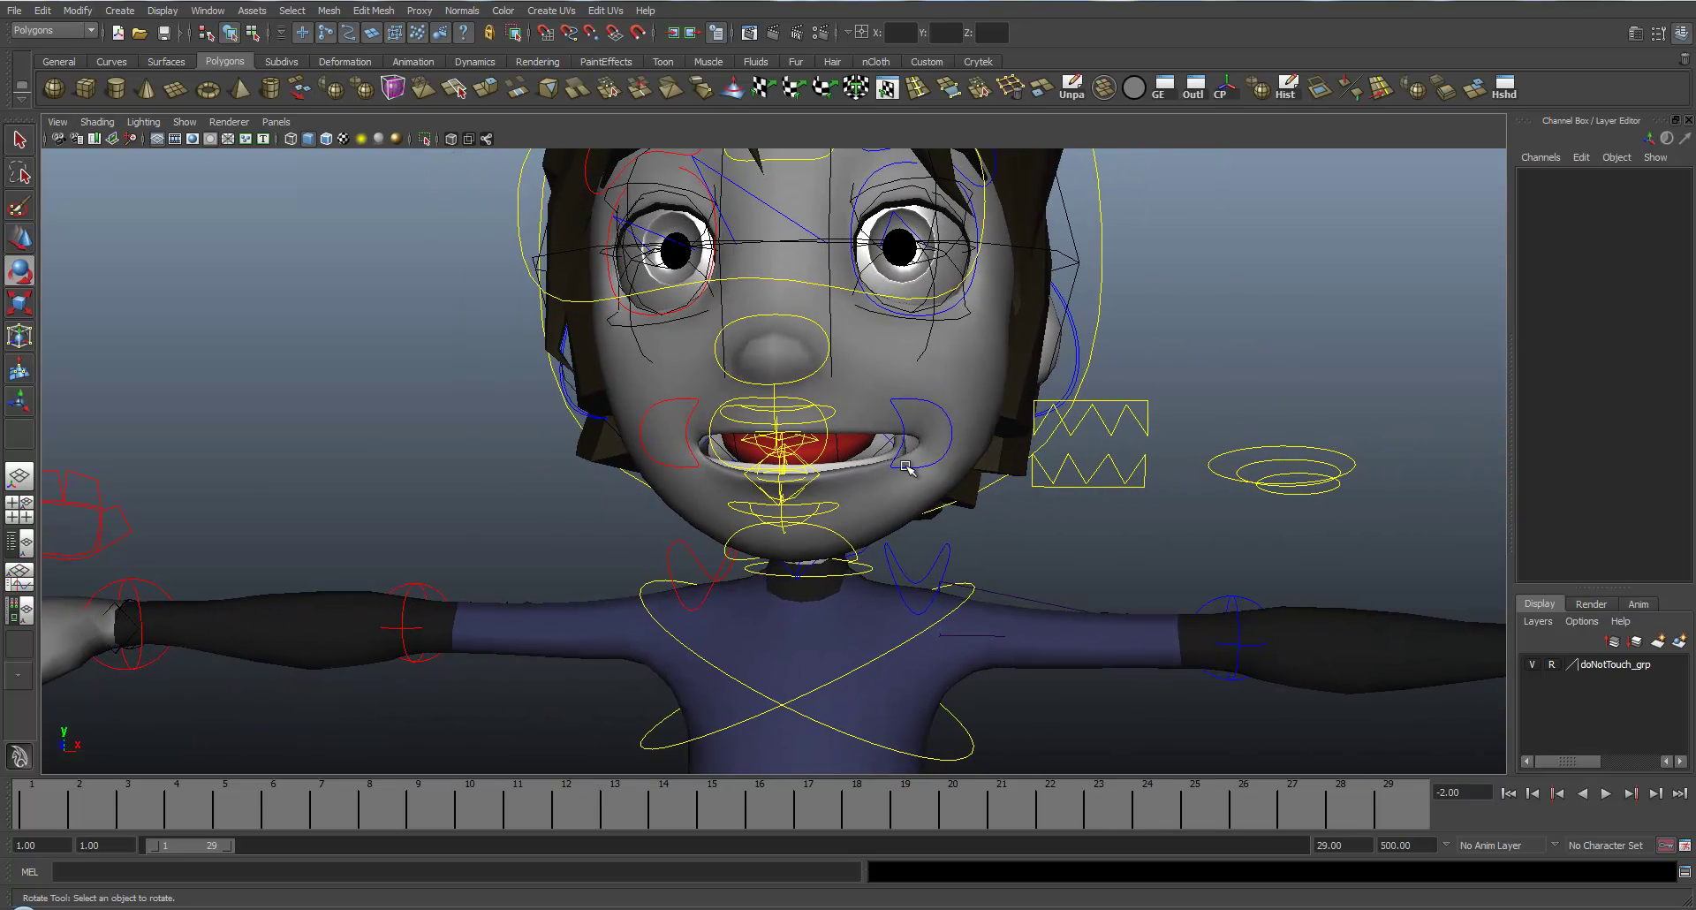
click(951, 422)
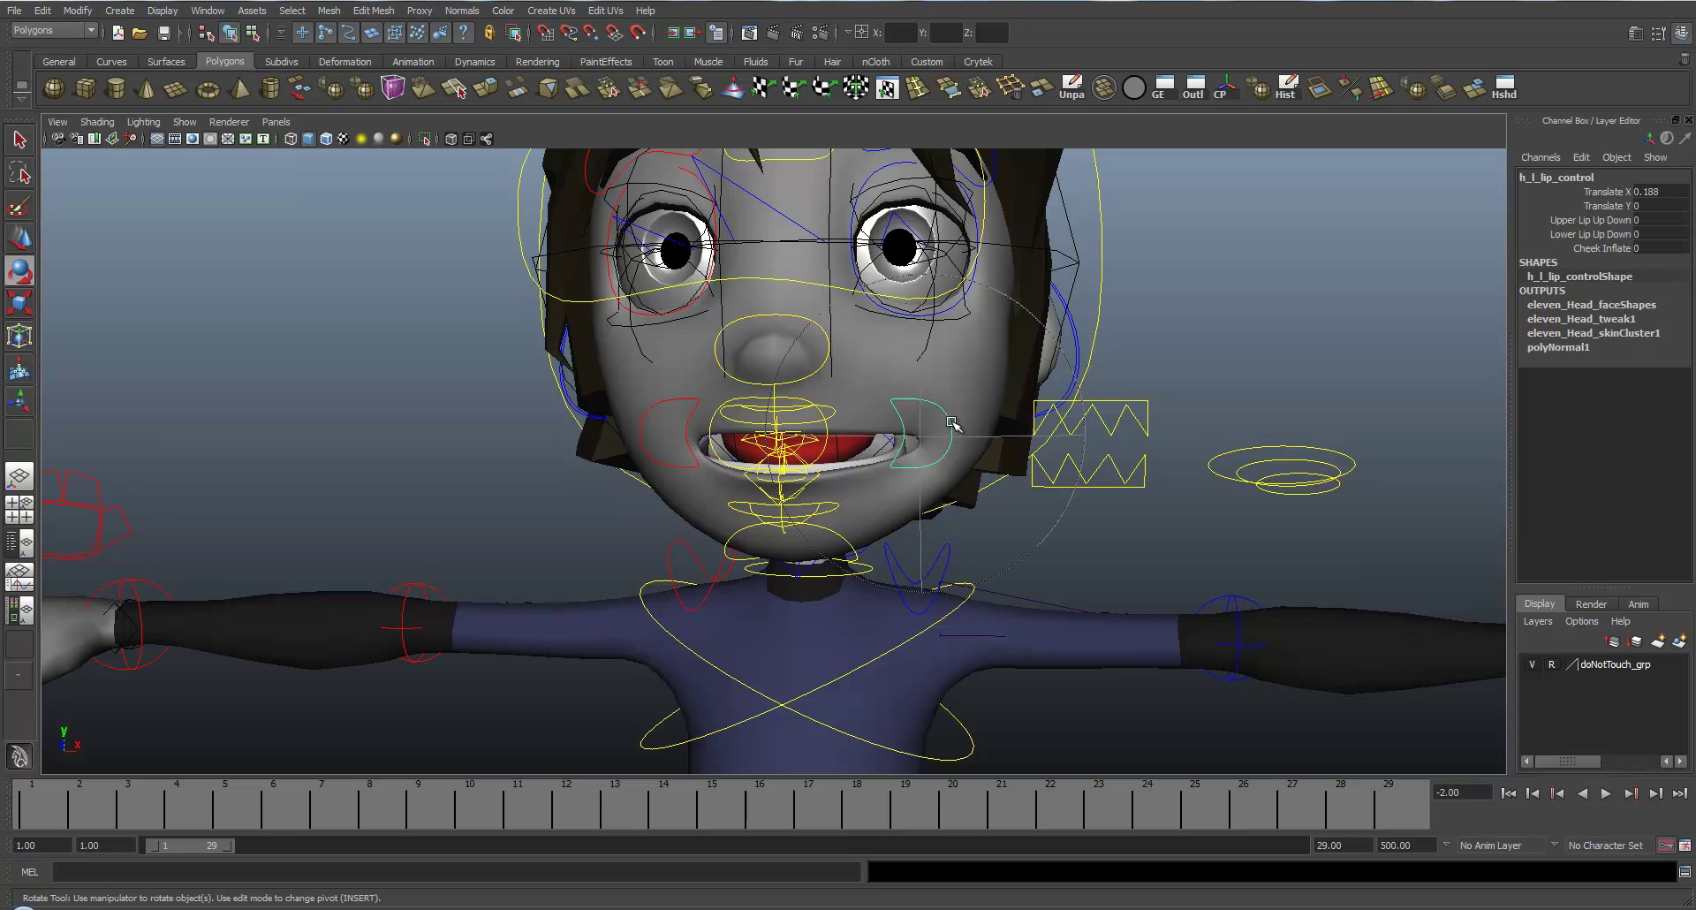
key(w)
drag(1006, 438, 798, 415)
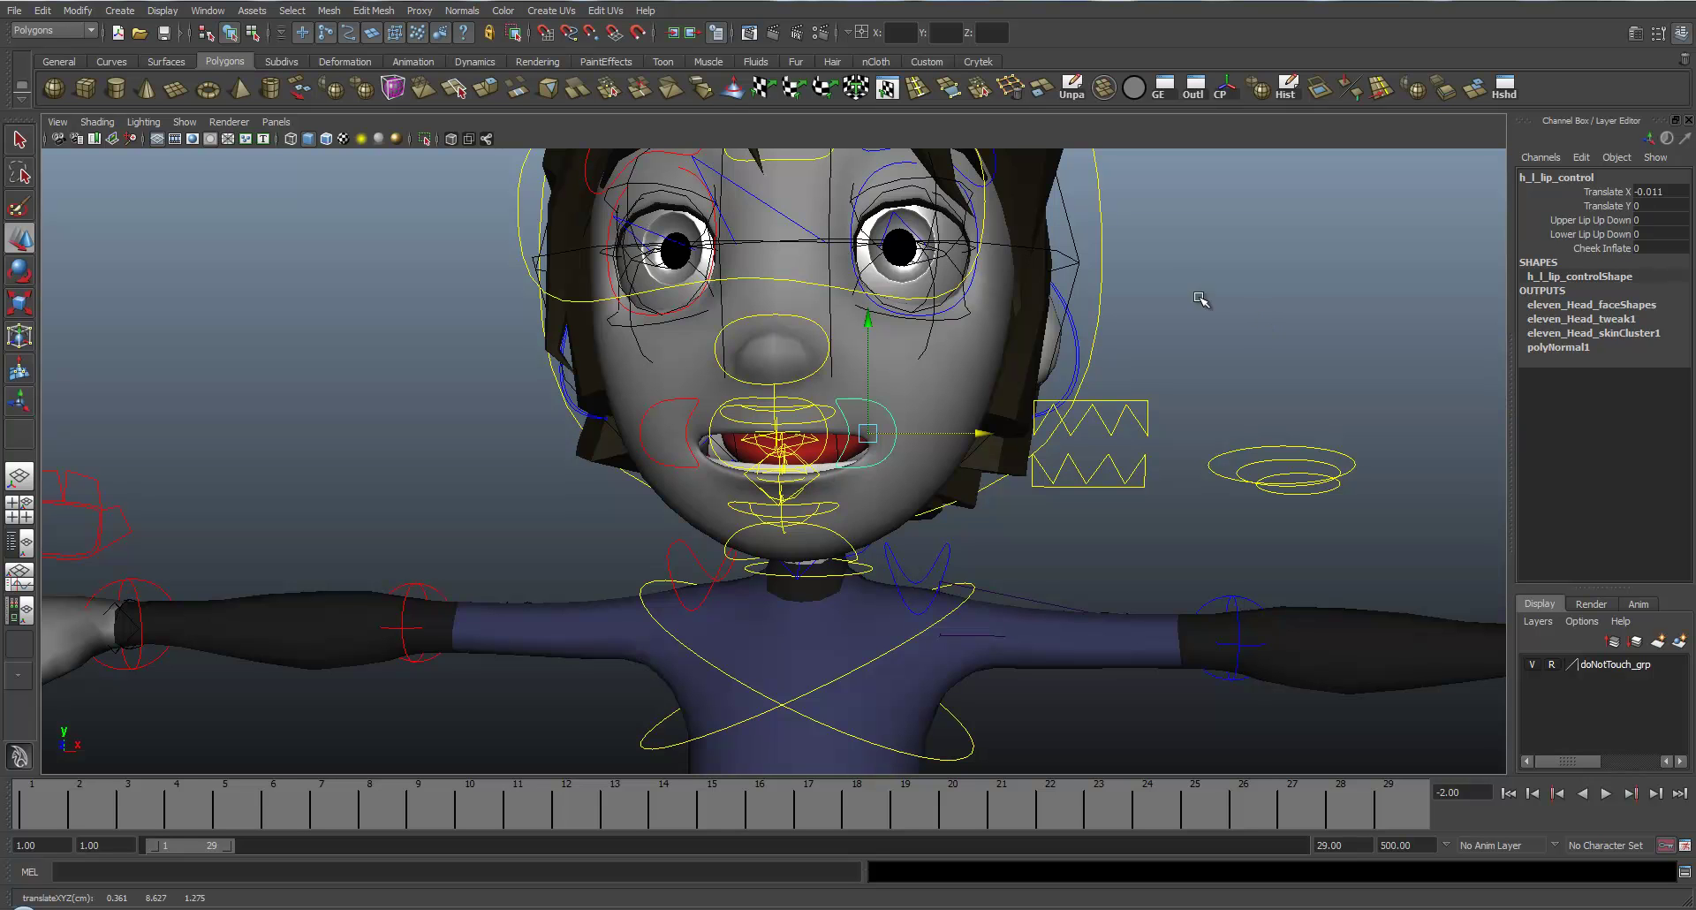
click(1235, 351)
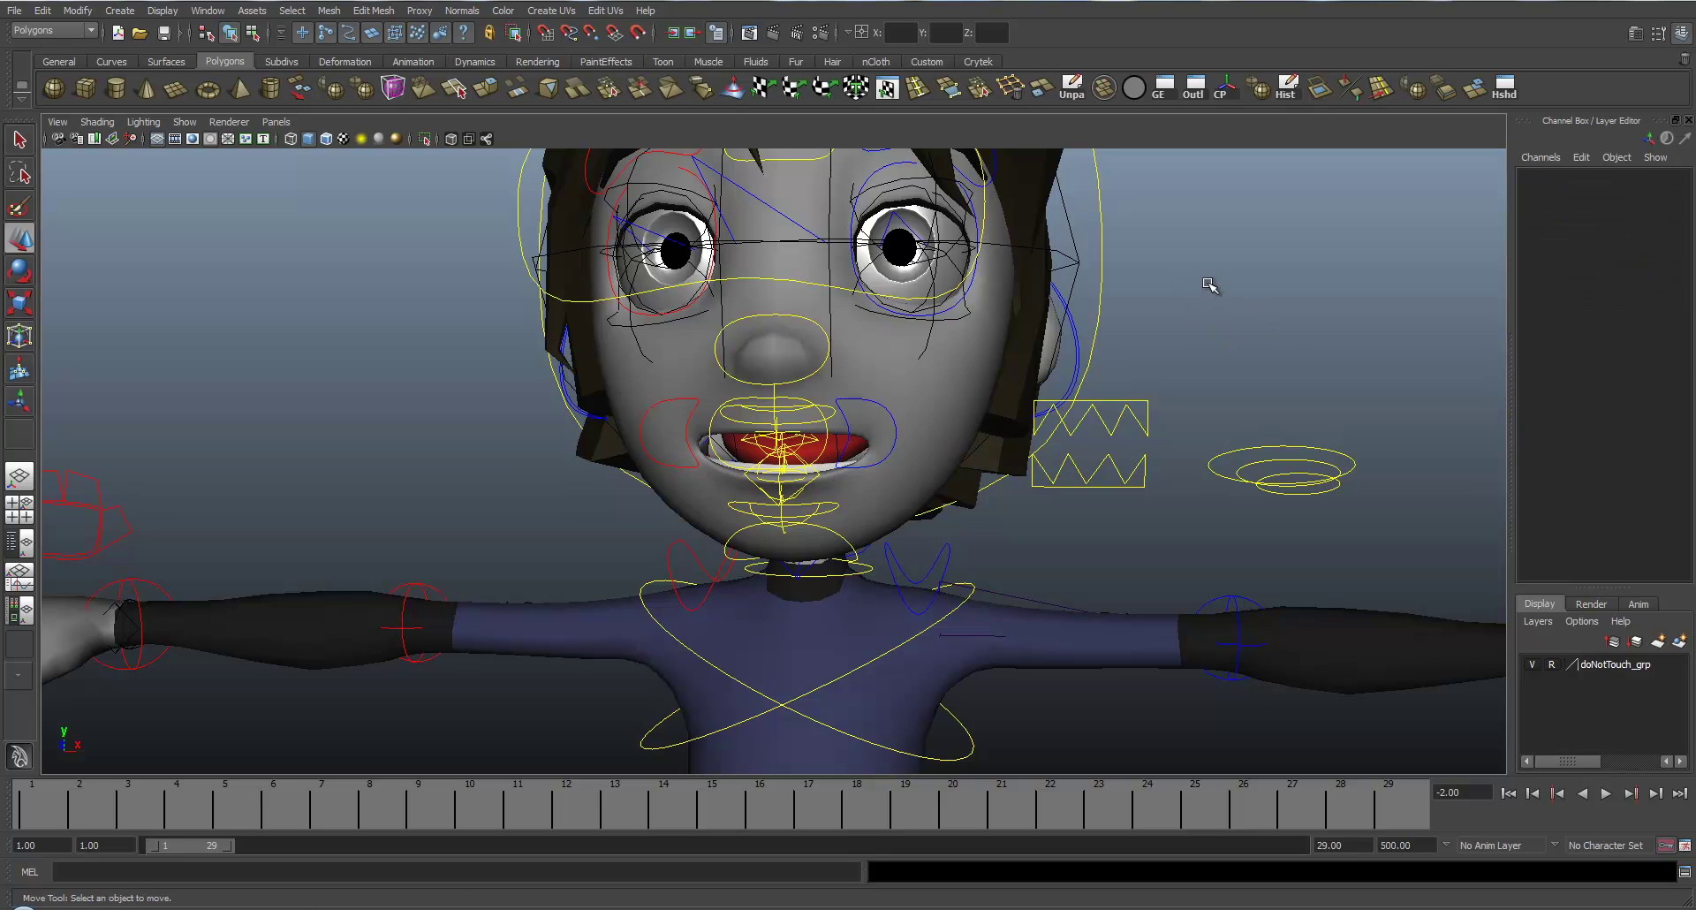